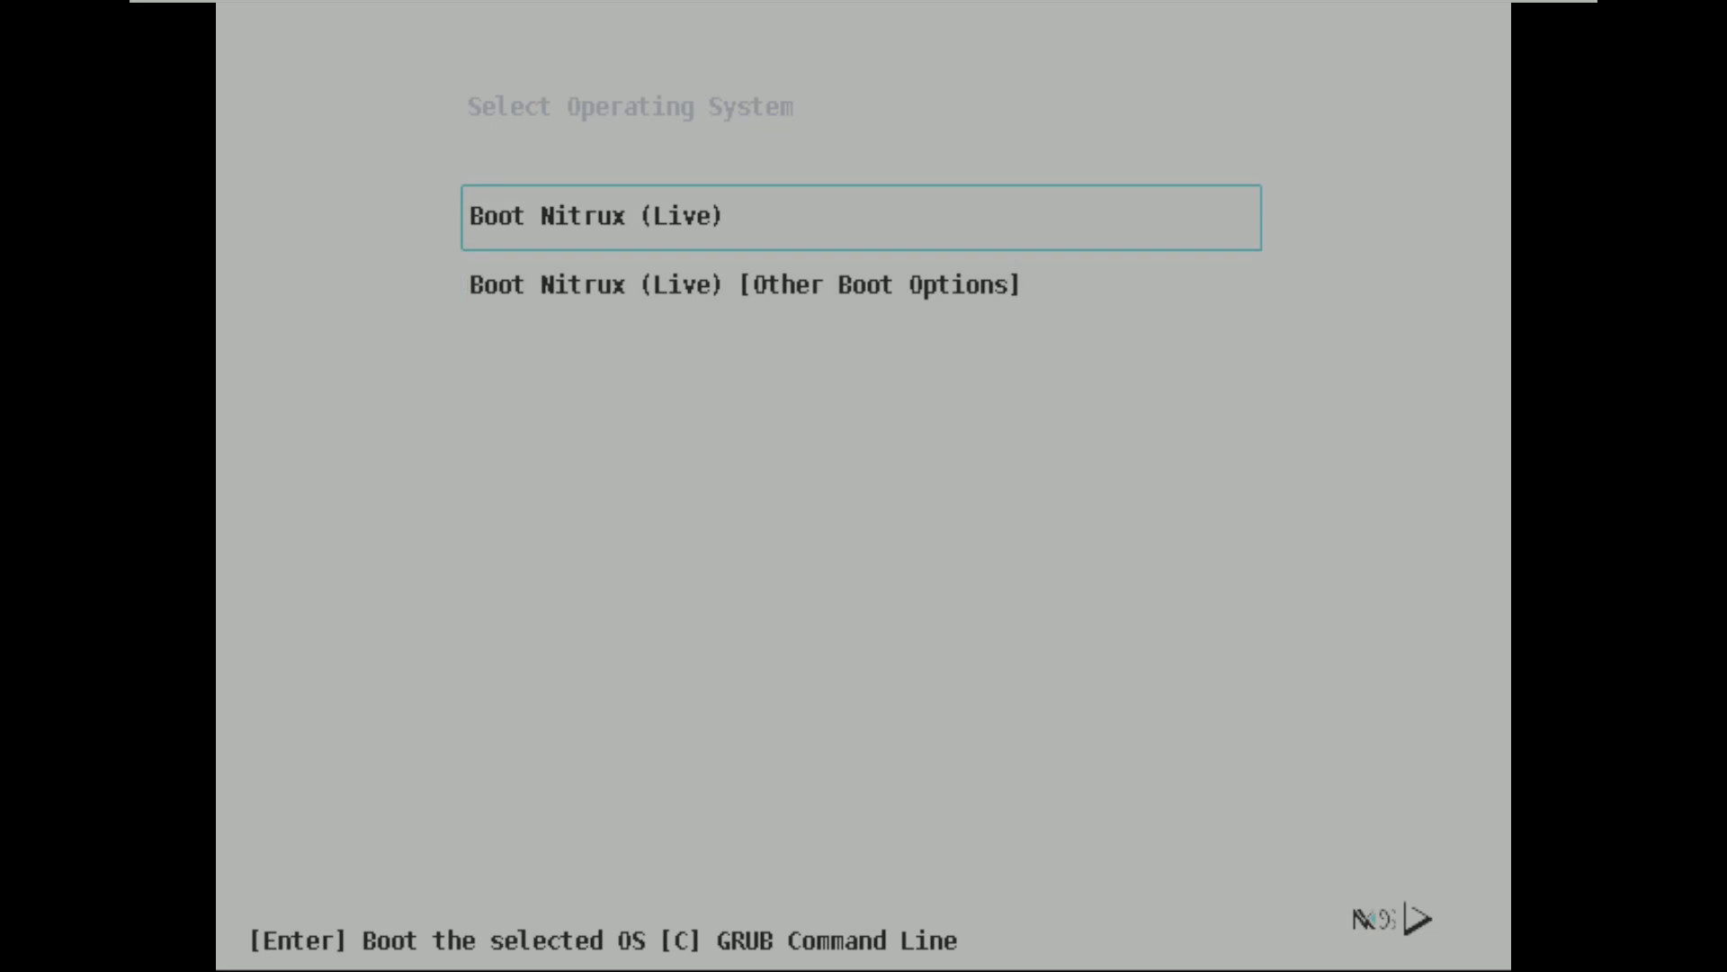
- Boot the Nitrux live system and set the display resolution to 1920x1080 (16:9), keeping the new configuration
{"action": "key", "text": "Return"}
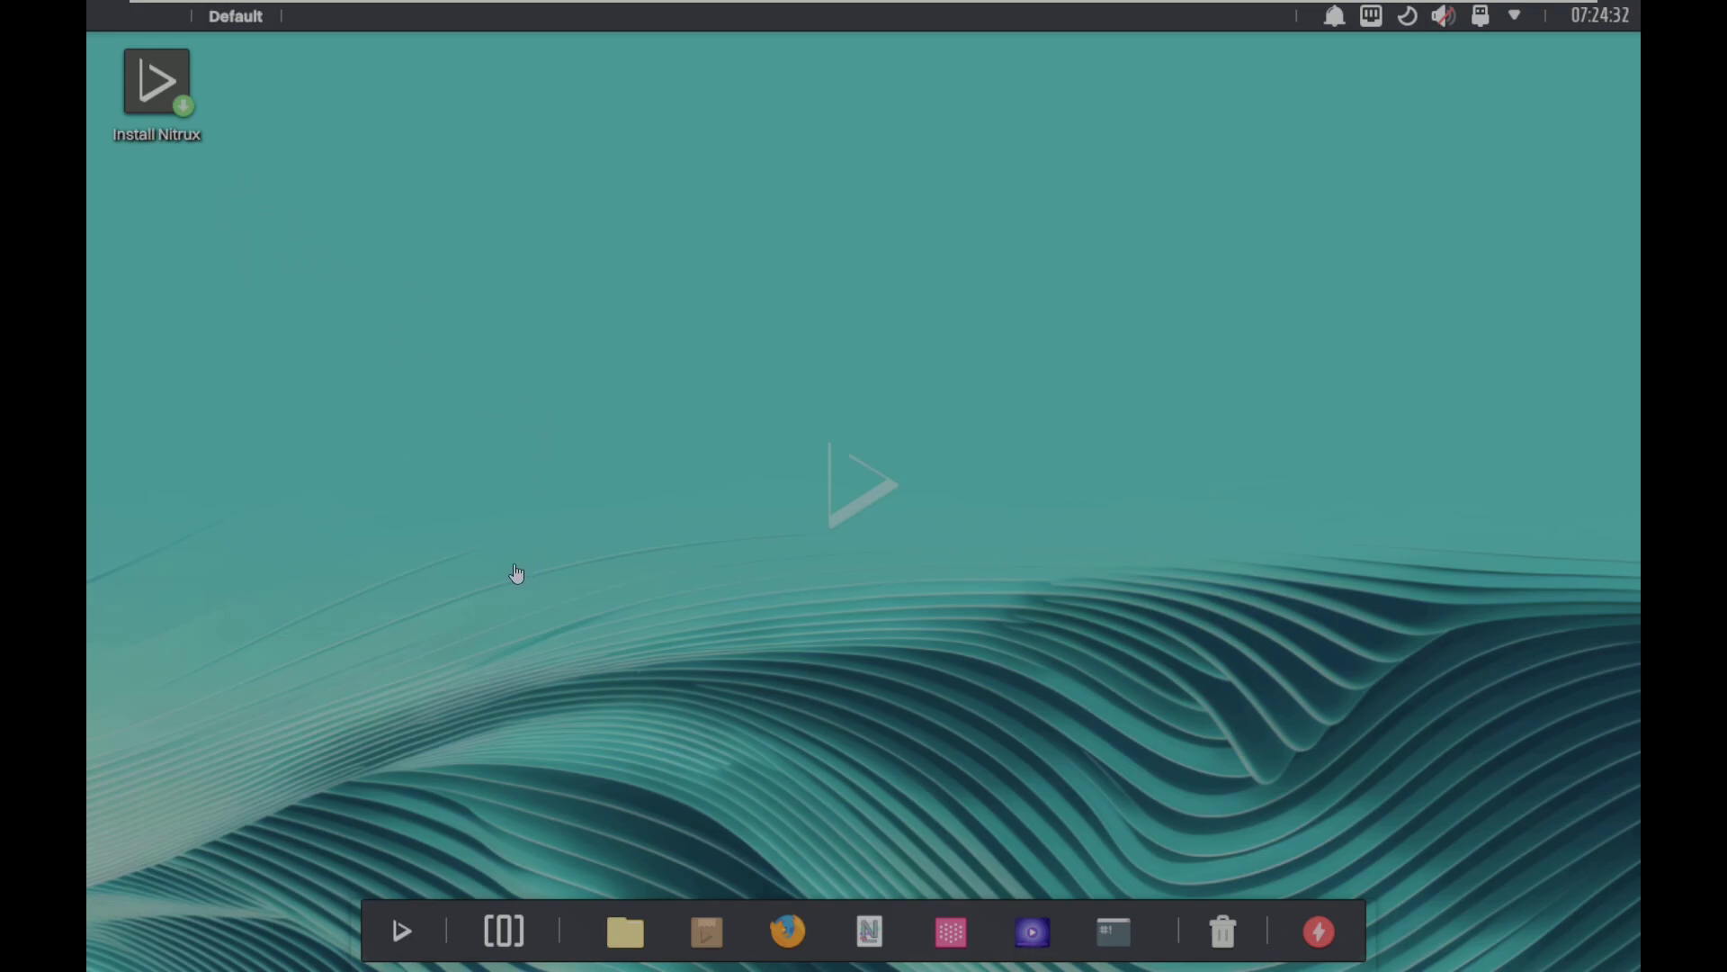
{"action": "right_click", "coordinate": [602, 315]}
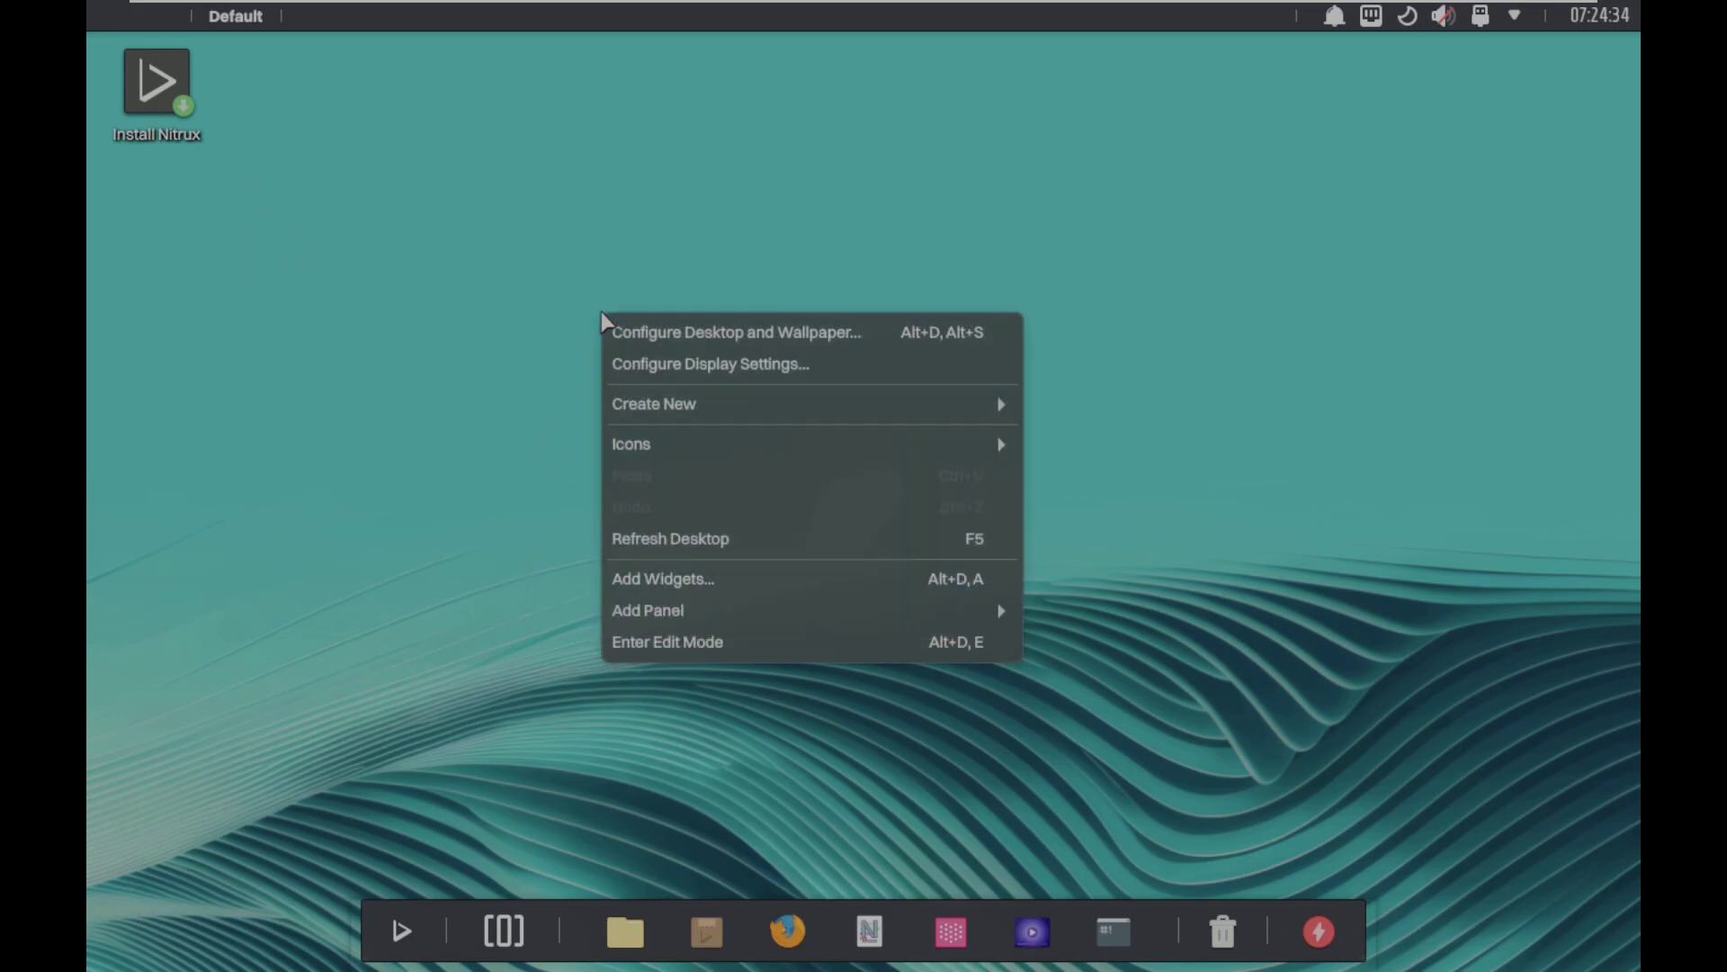
{"action": "left_click", "coordinate": [682, 358]}
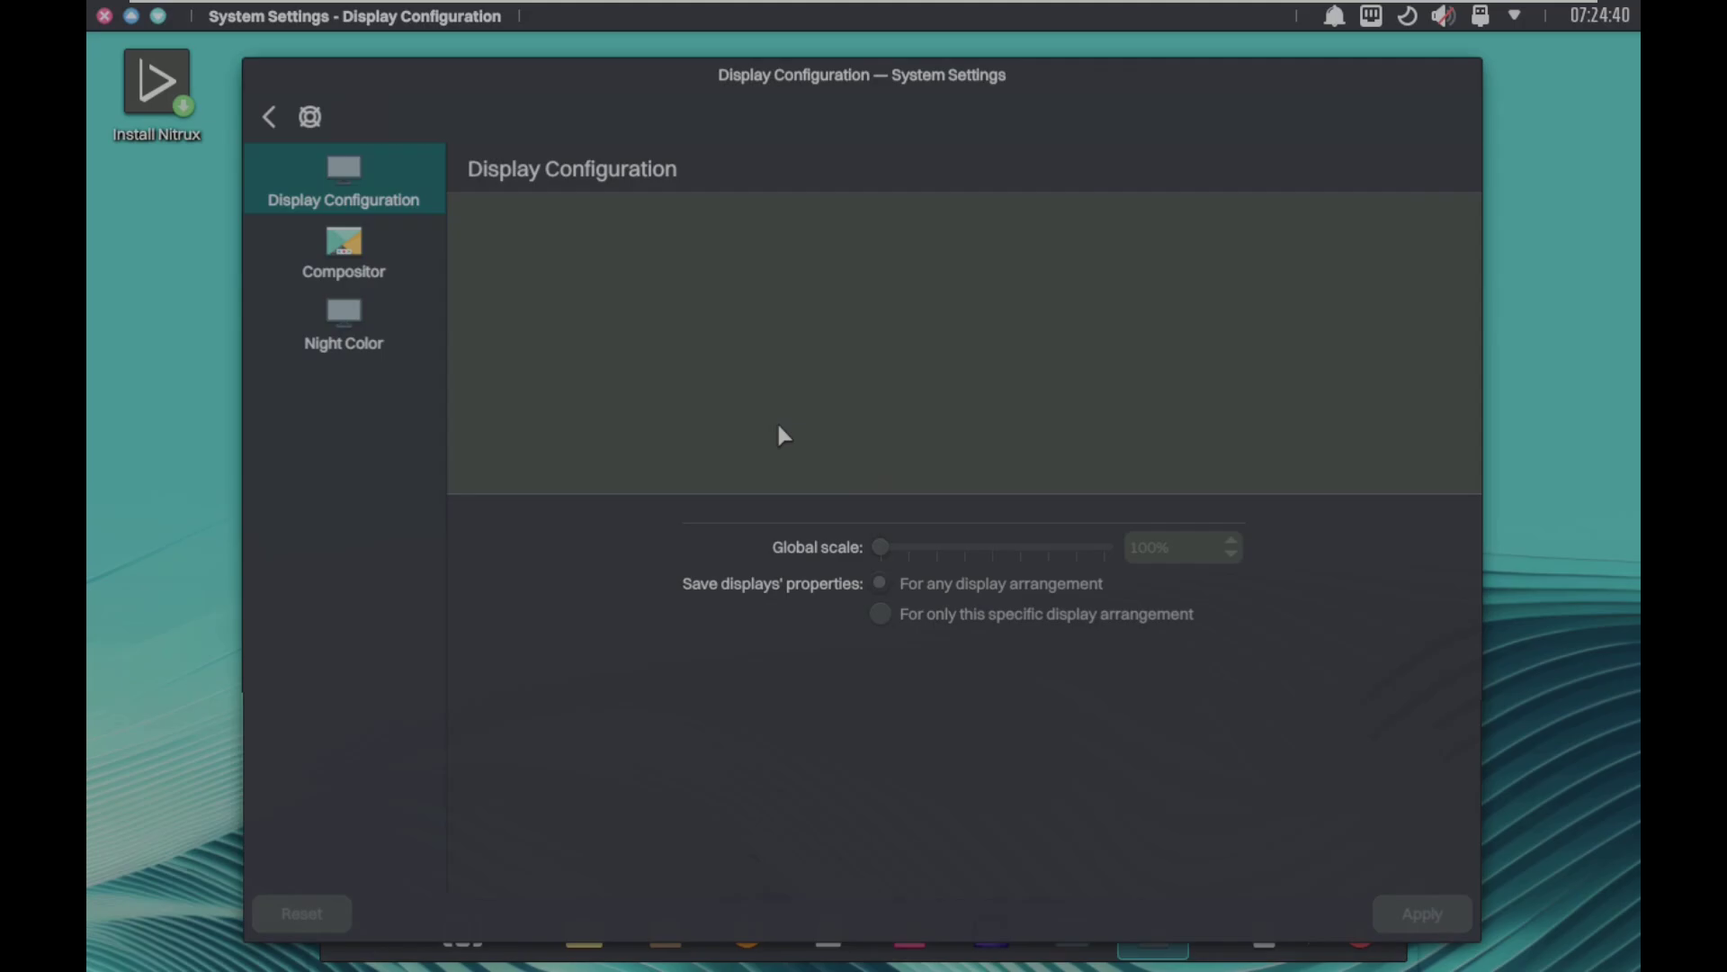
{"action": "left_click", "coordinate": [936, 525]}
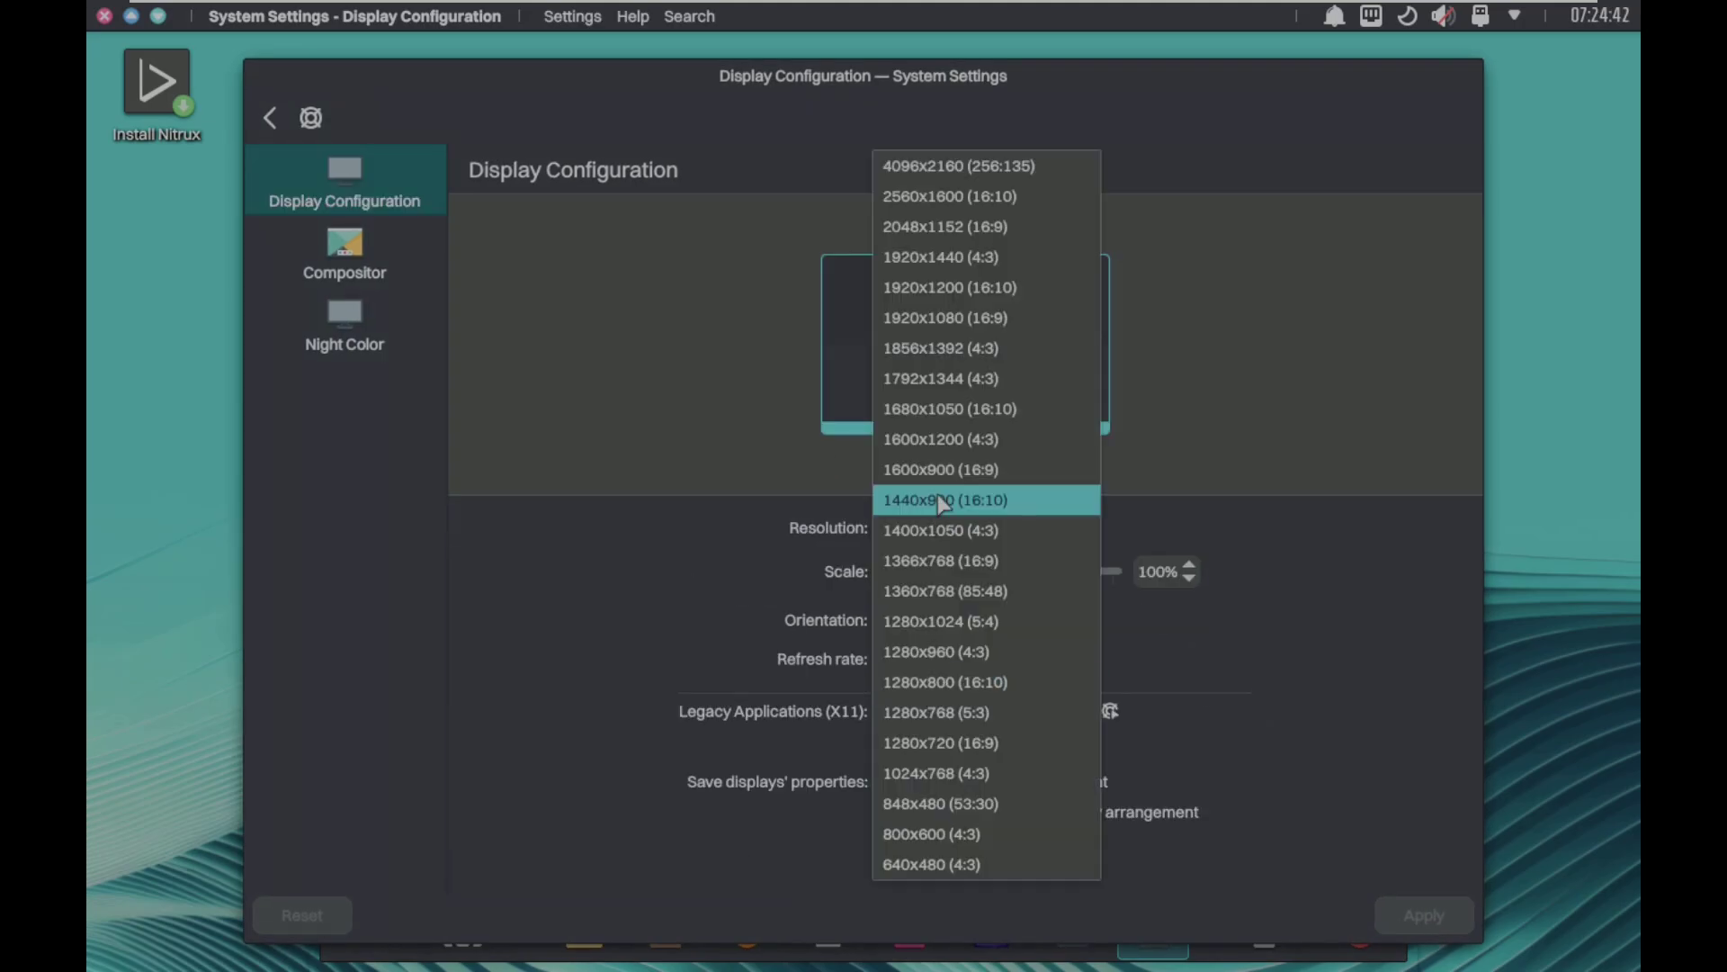
{"action": "left_click", "coordinate": [940, 317]}
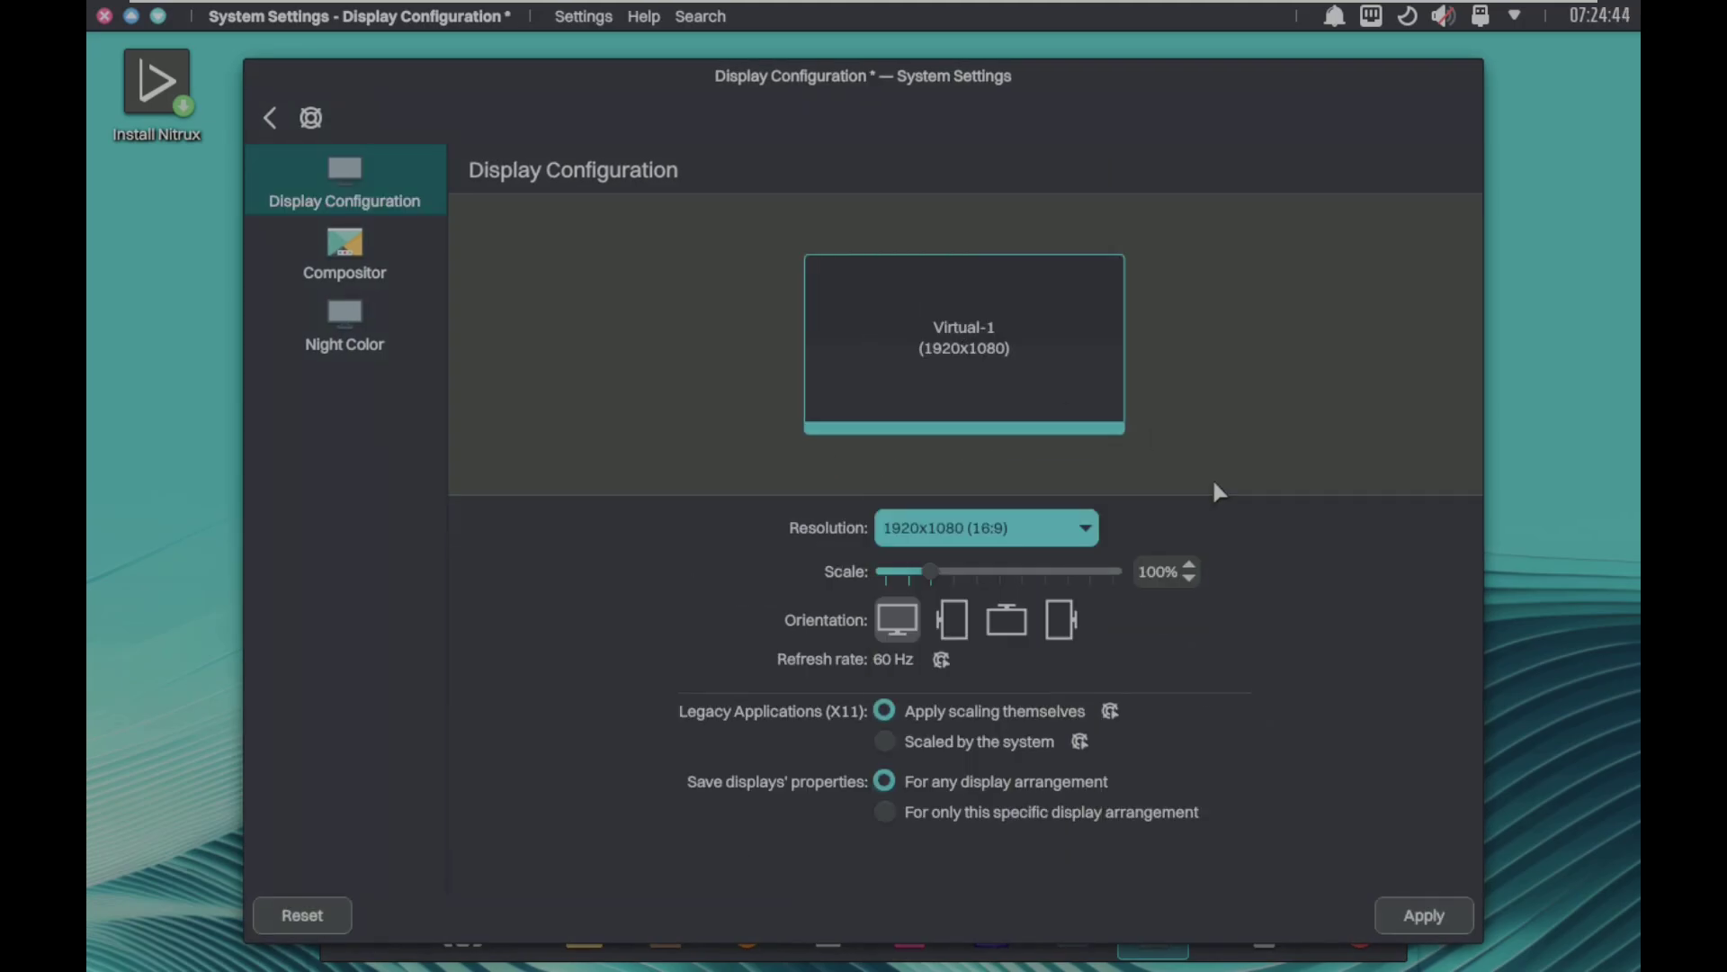
{"action": "left_click", "coordinate": [1395, 910]}
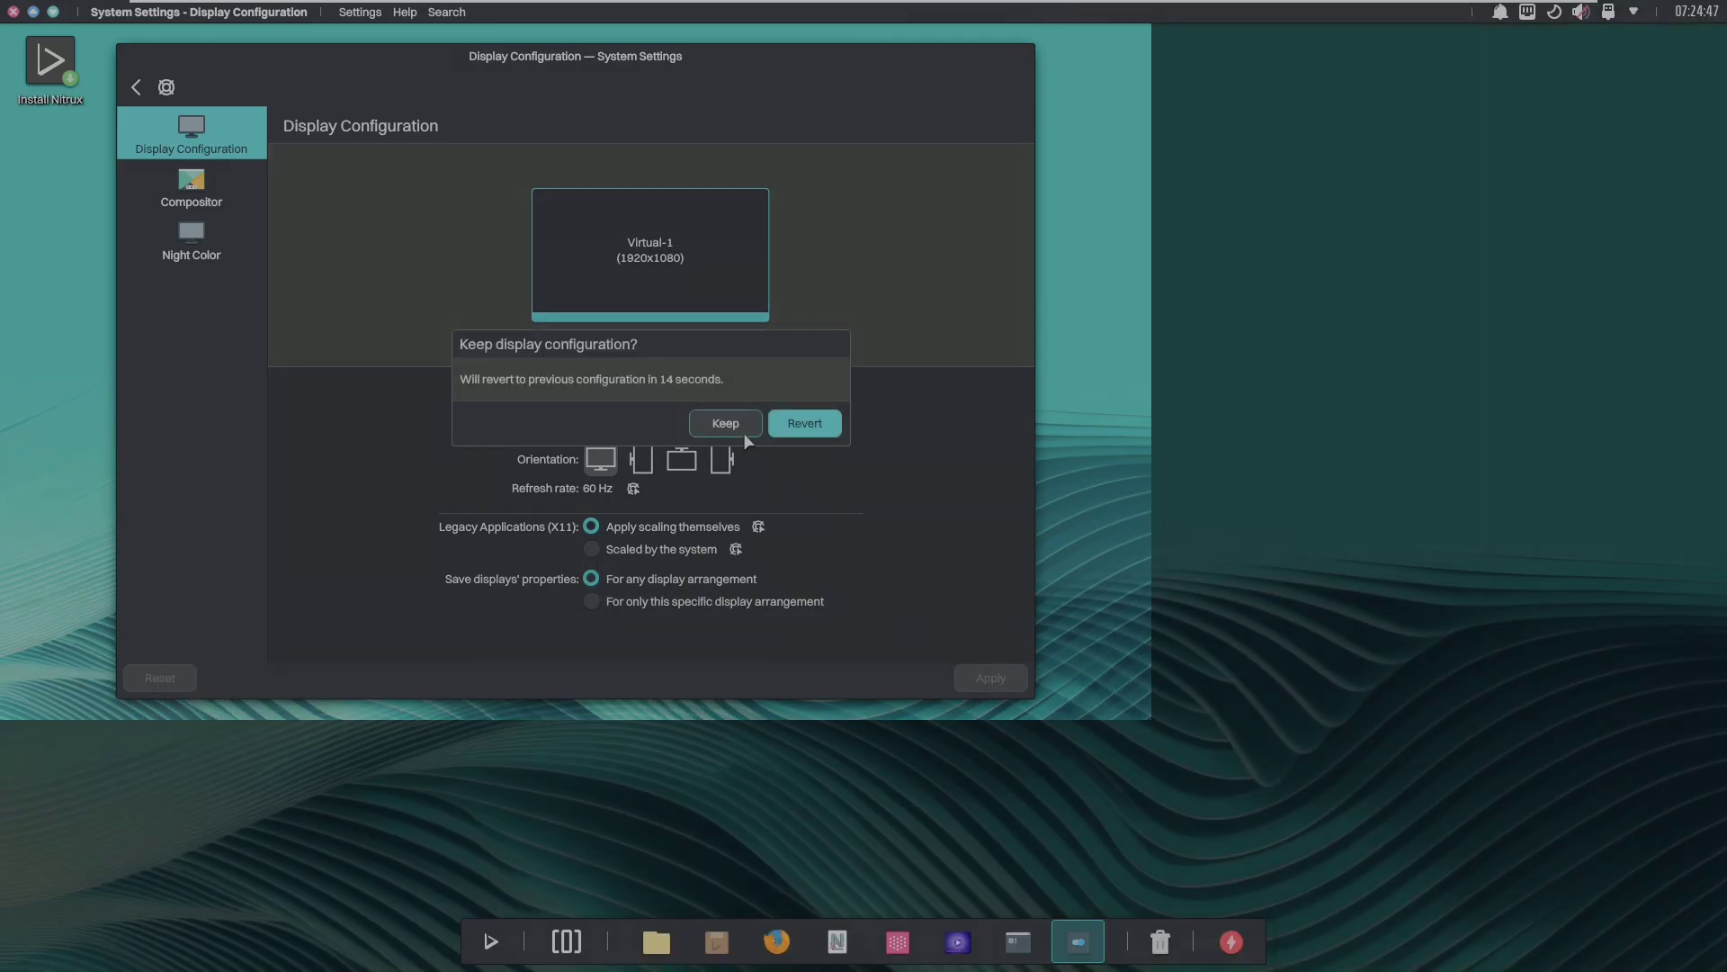
{"action": "left_click", "coordinate": [725, 422]}
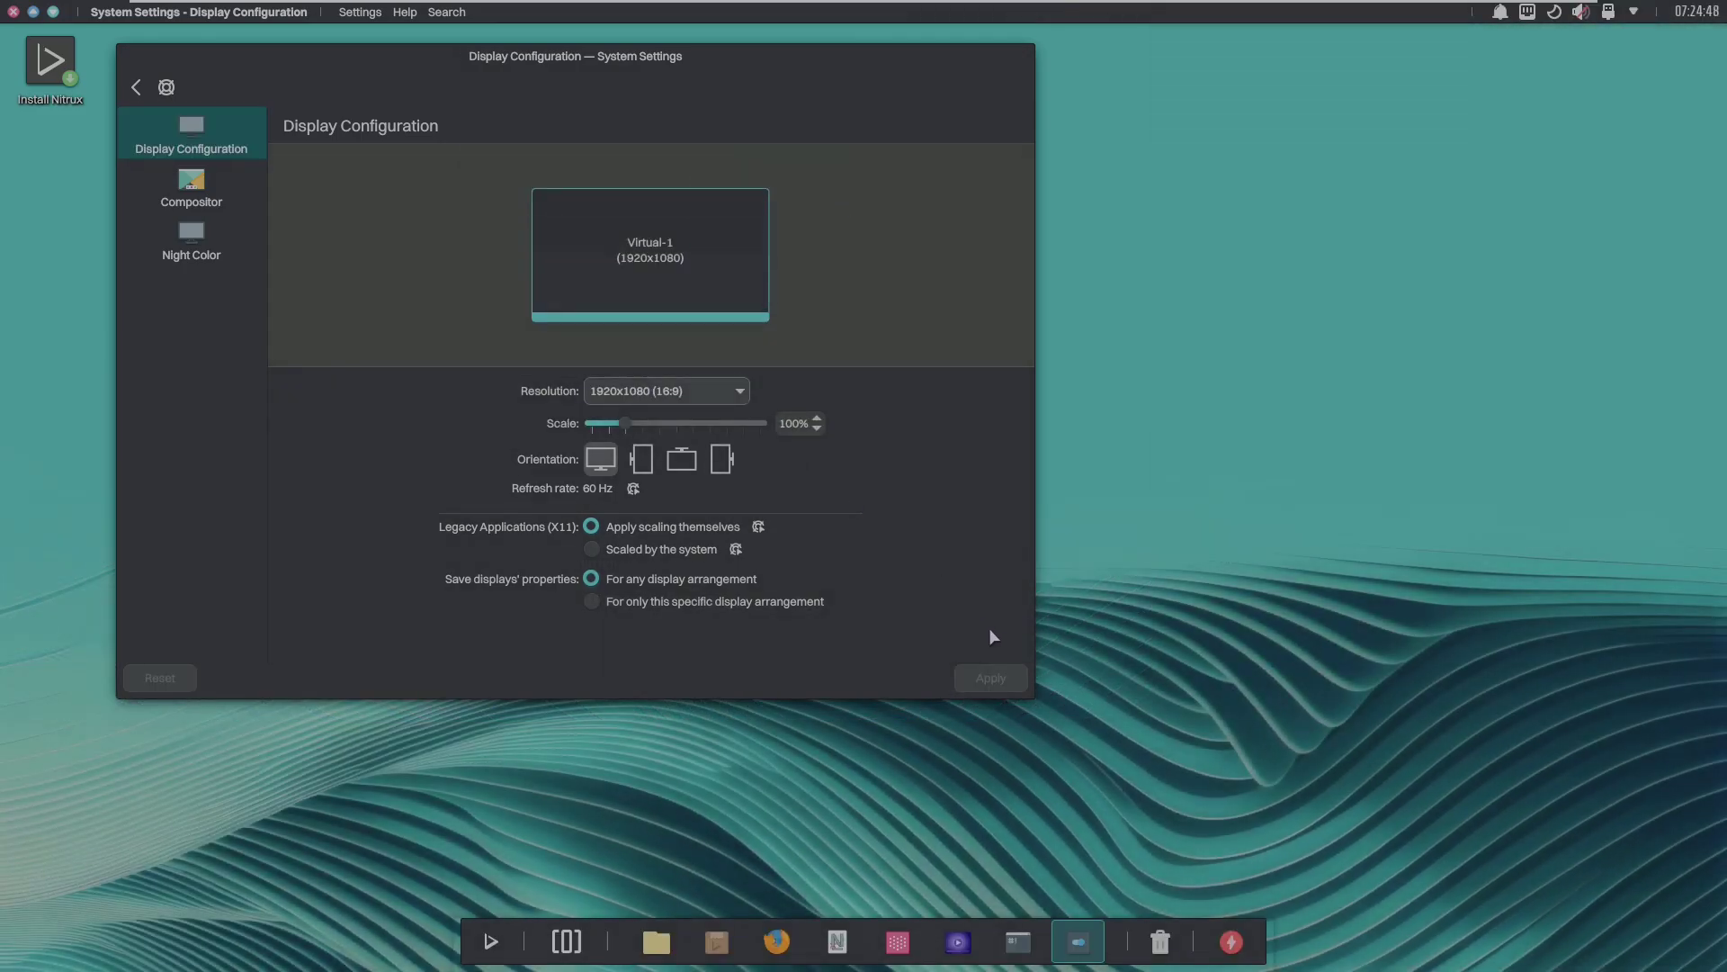
- Examine the system's software versions and hardware details on the About this System page, and close the settings
{"action": "left_click", "coordinate": [136, 86]}
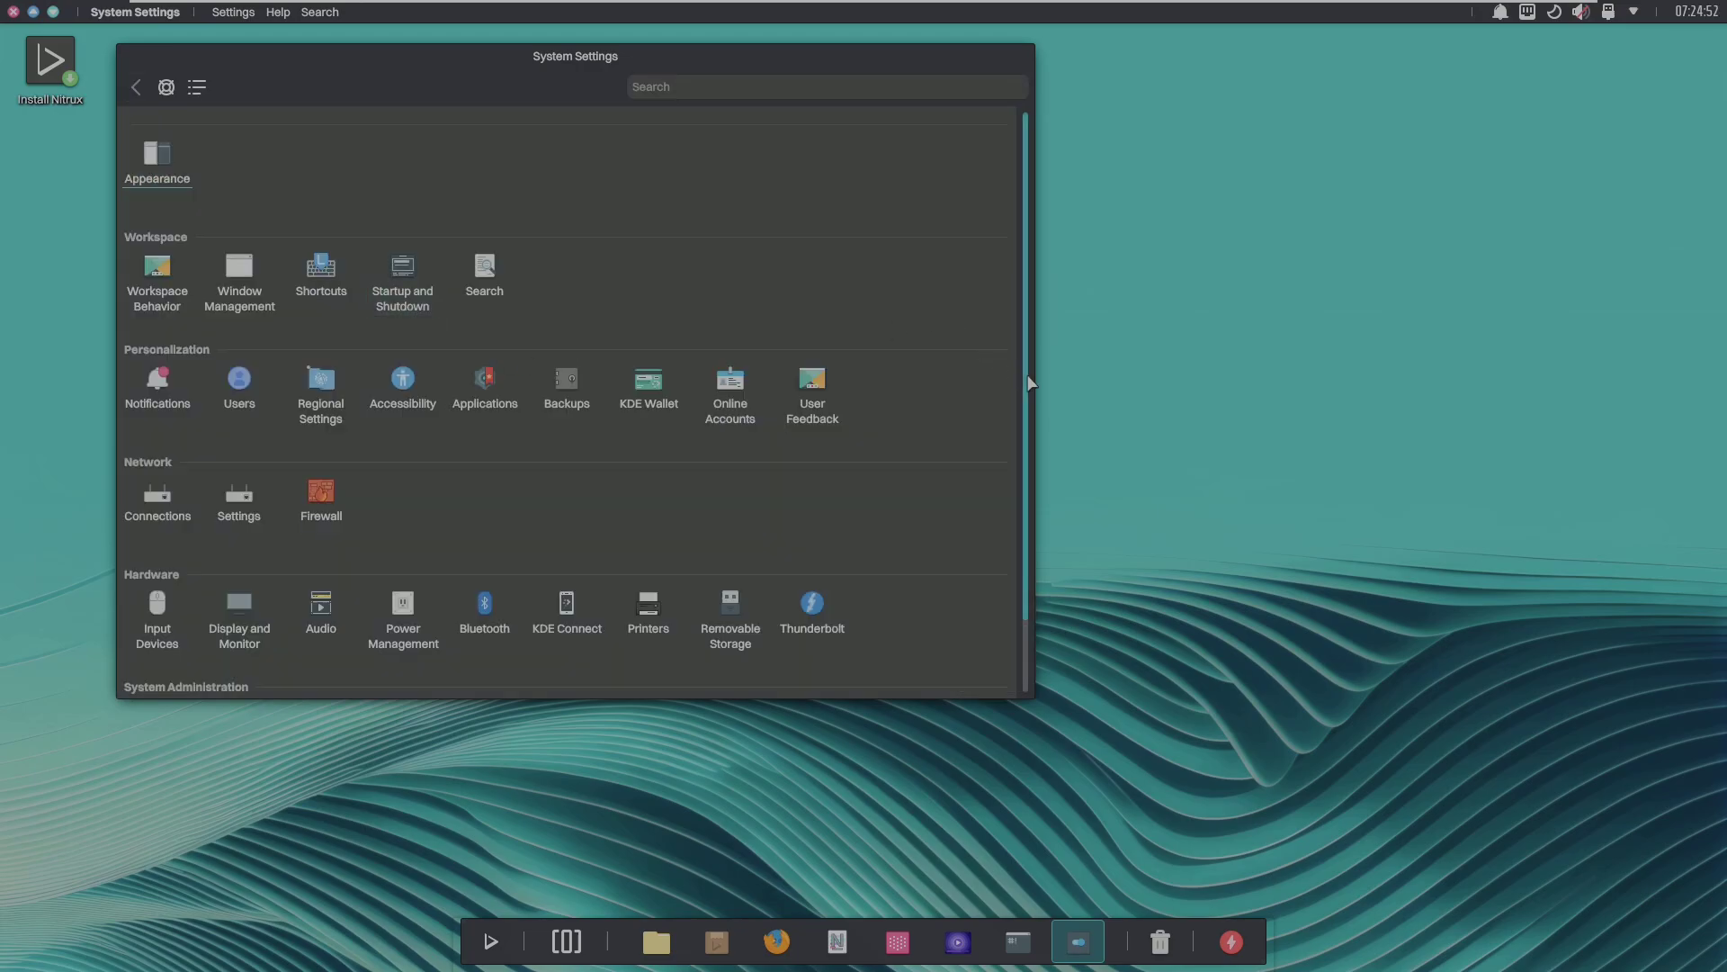
{"action": "scroll", "coordinate": [1029, 381], "scroll_direction": "down", "scroll_amount": 2}
{"action": "left_click", "coordinate": [191, 640]}
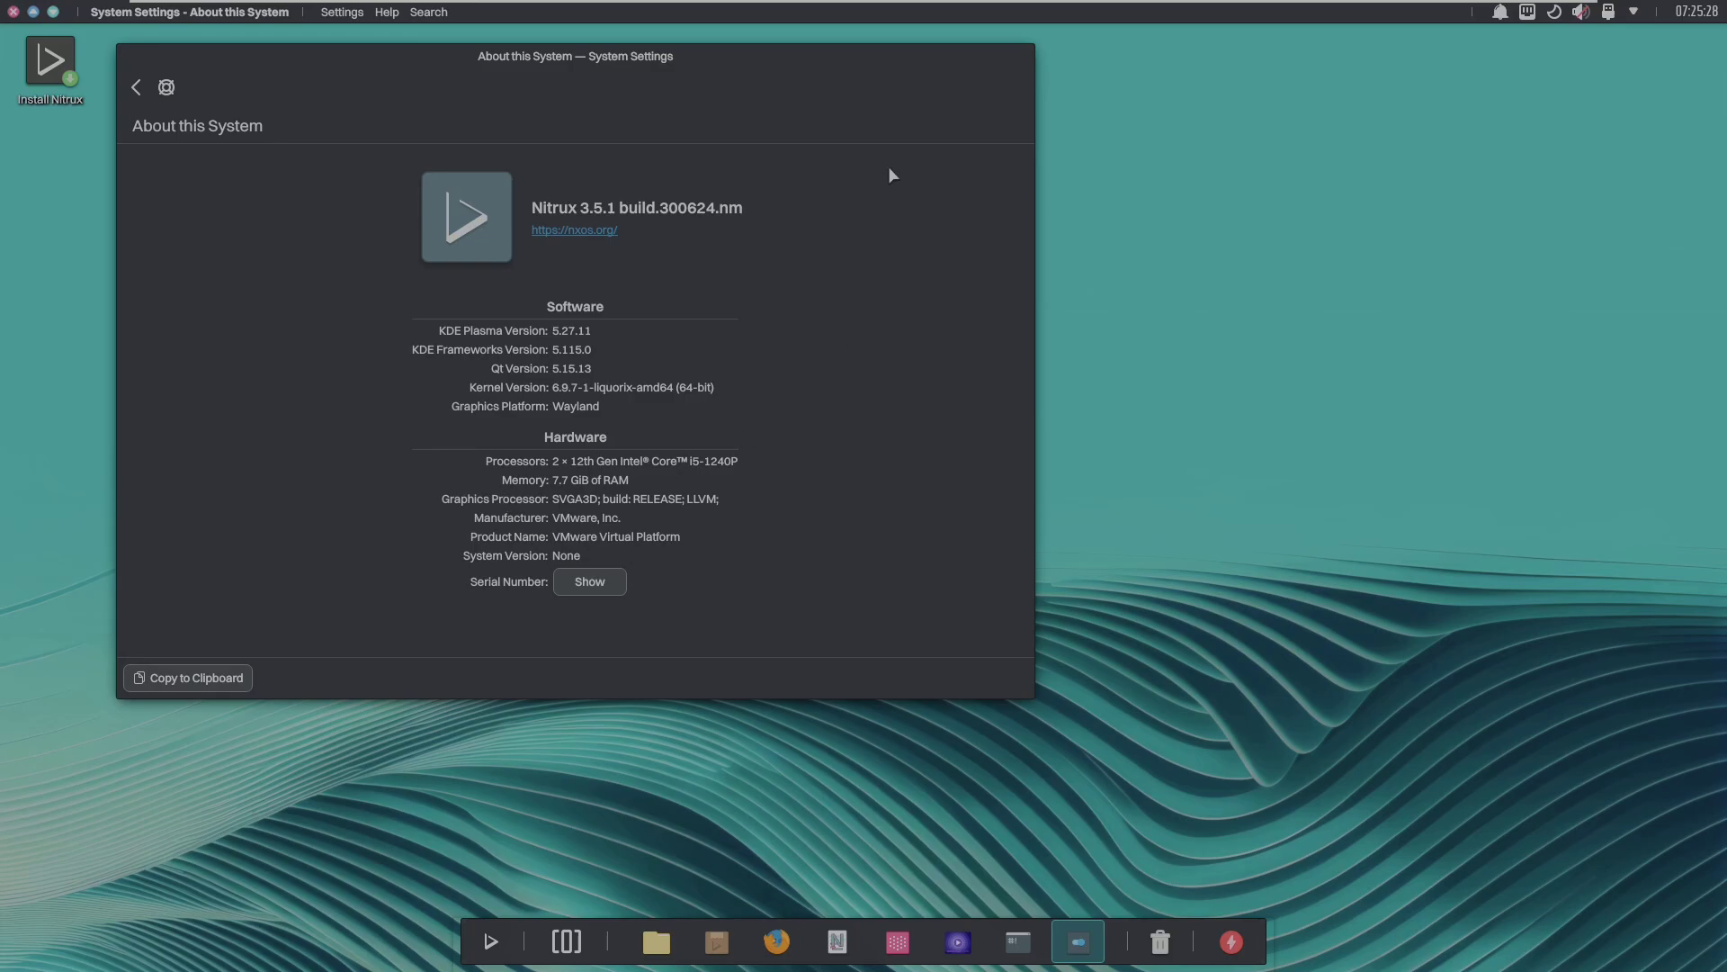
{"action": "left_click", "coordinate": [14, 12]}
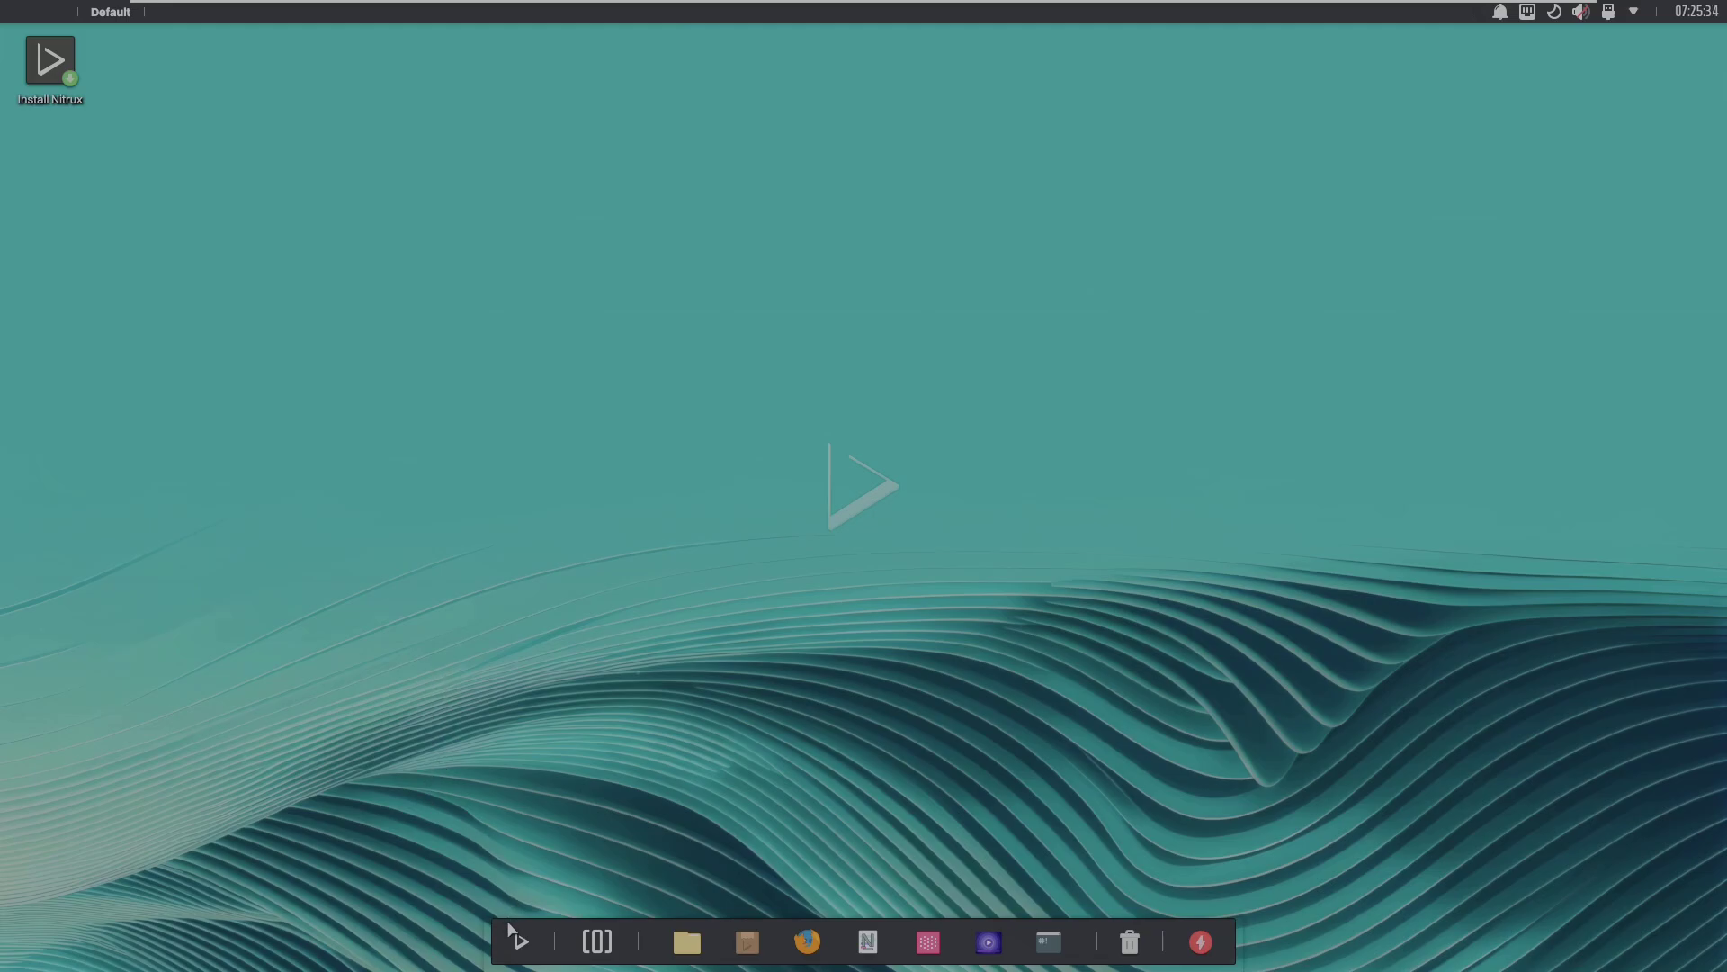
- Launch System Monitor from the System category of the application launcher and maximize its window
{"action": "left_click", "coordinate": [520, 937]}
{"action": "left_click", "coordinate": [521, 940]}
{"action": "left_click", "coordinate": [522, 940]}
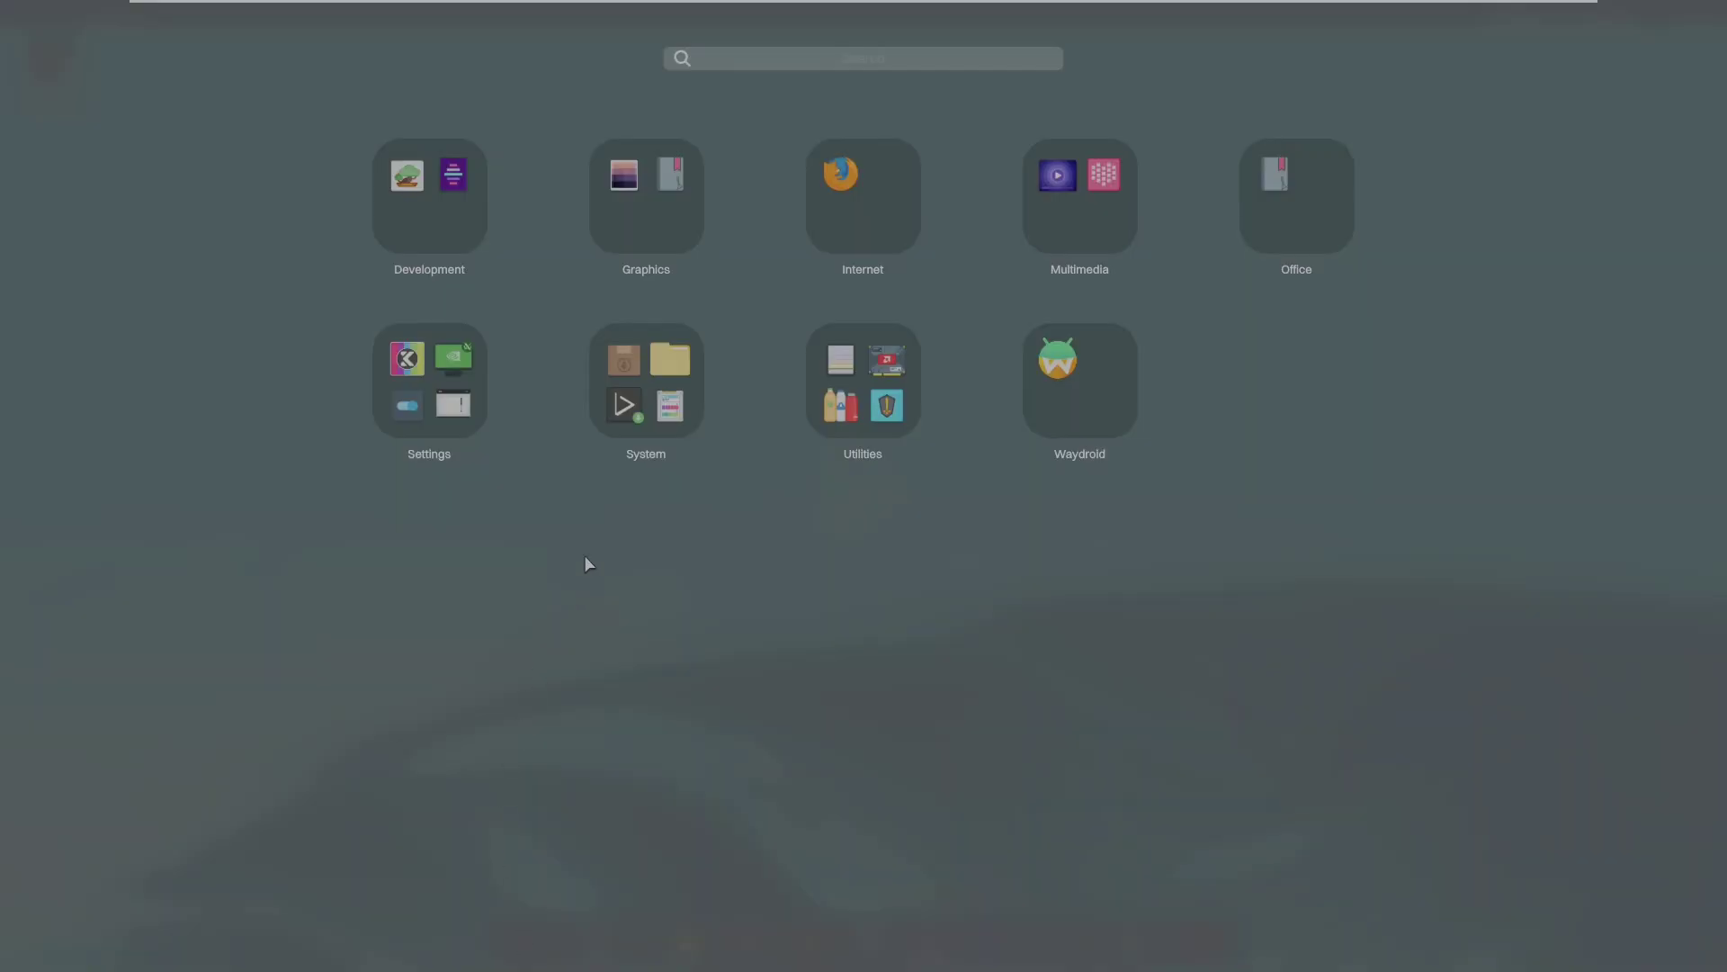
{"action": "left_click", "coordinate": [693, 428]}
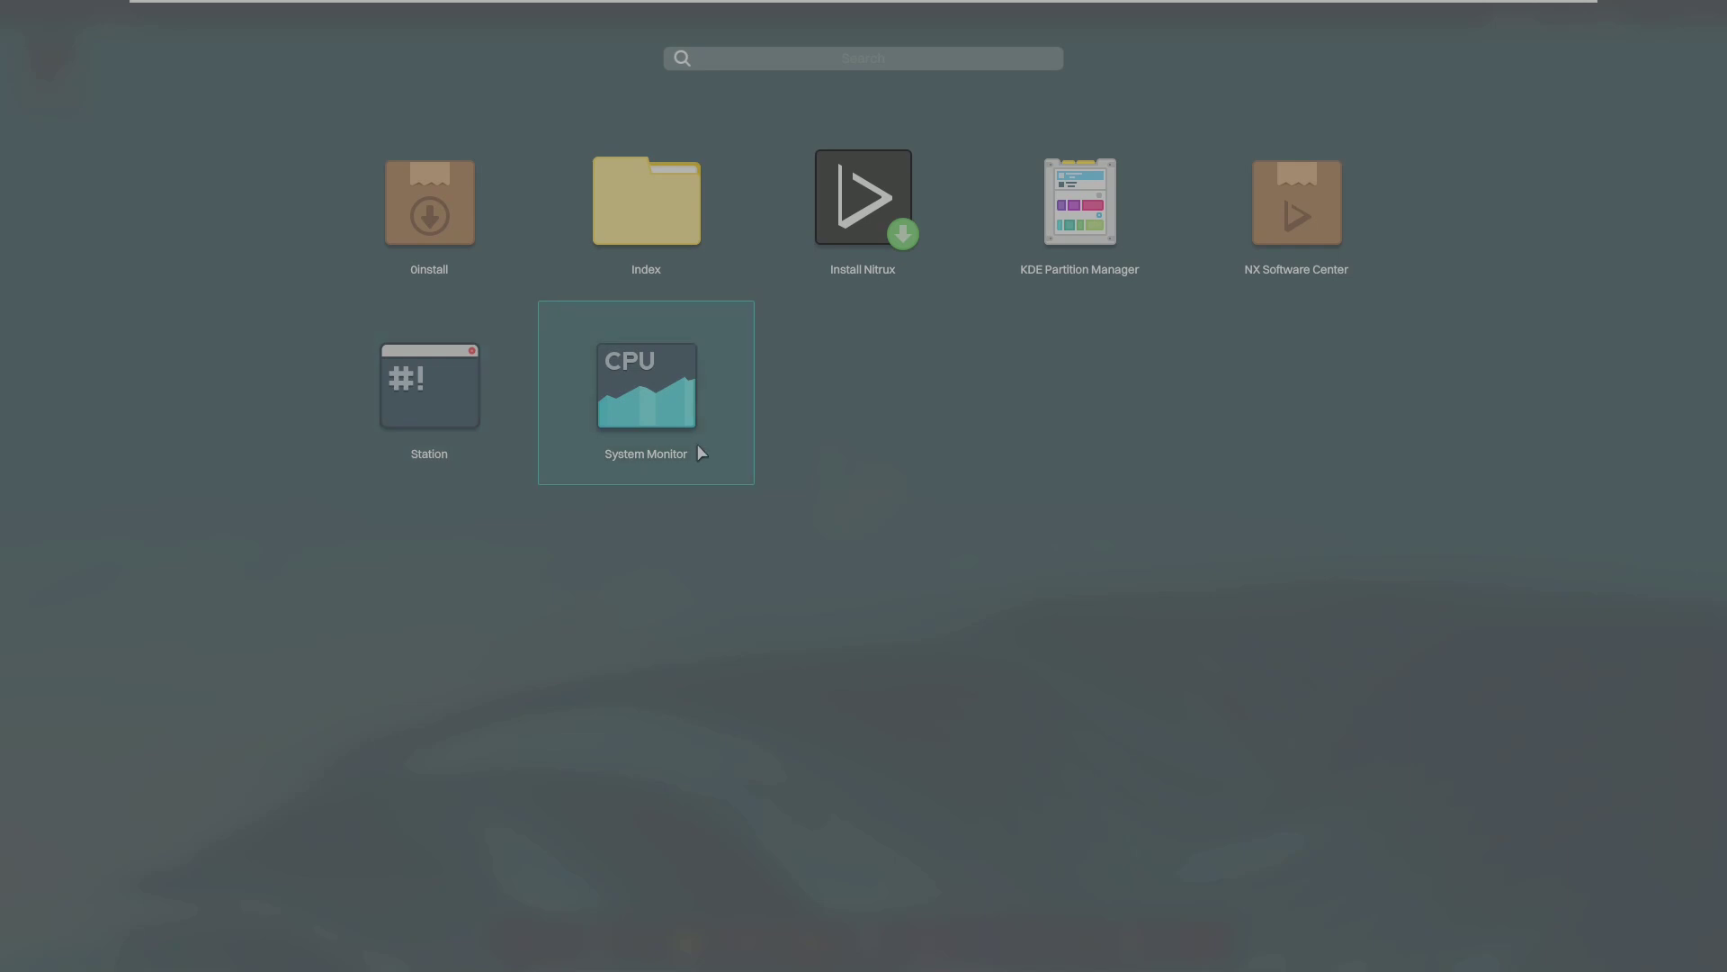
{"action": "left_click", "coordinate": [699, 450]}
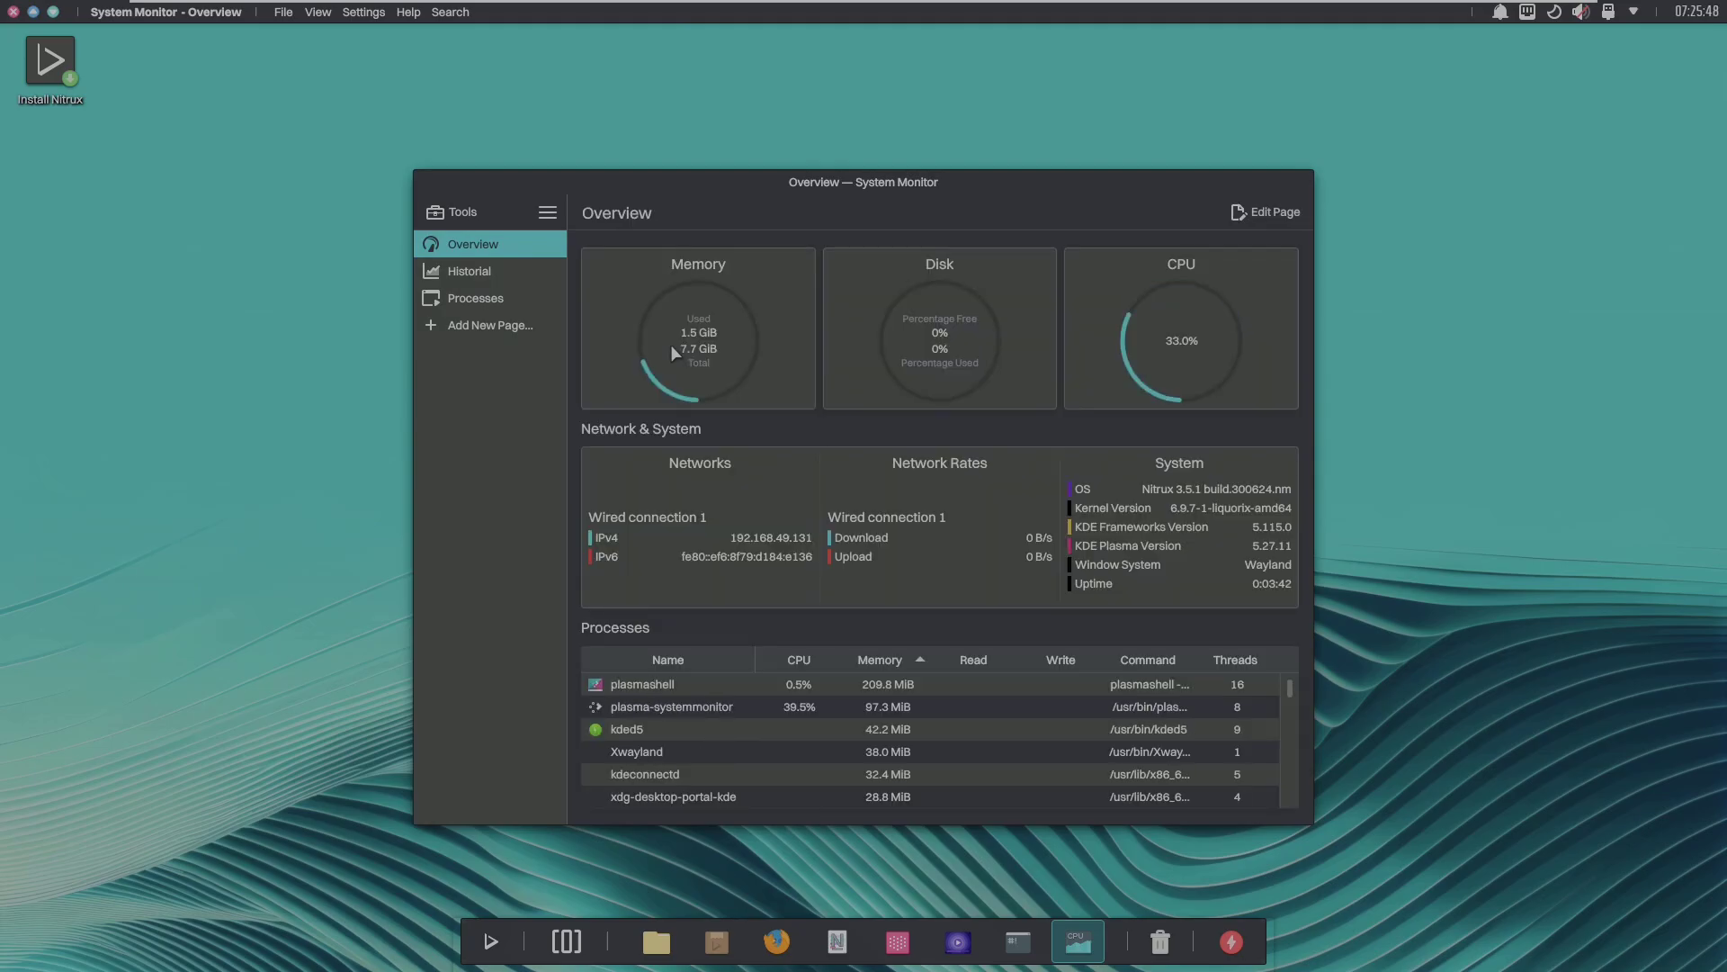
{"action": "double_click", "coordinate": [824, 191]}
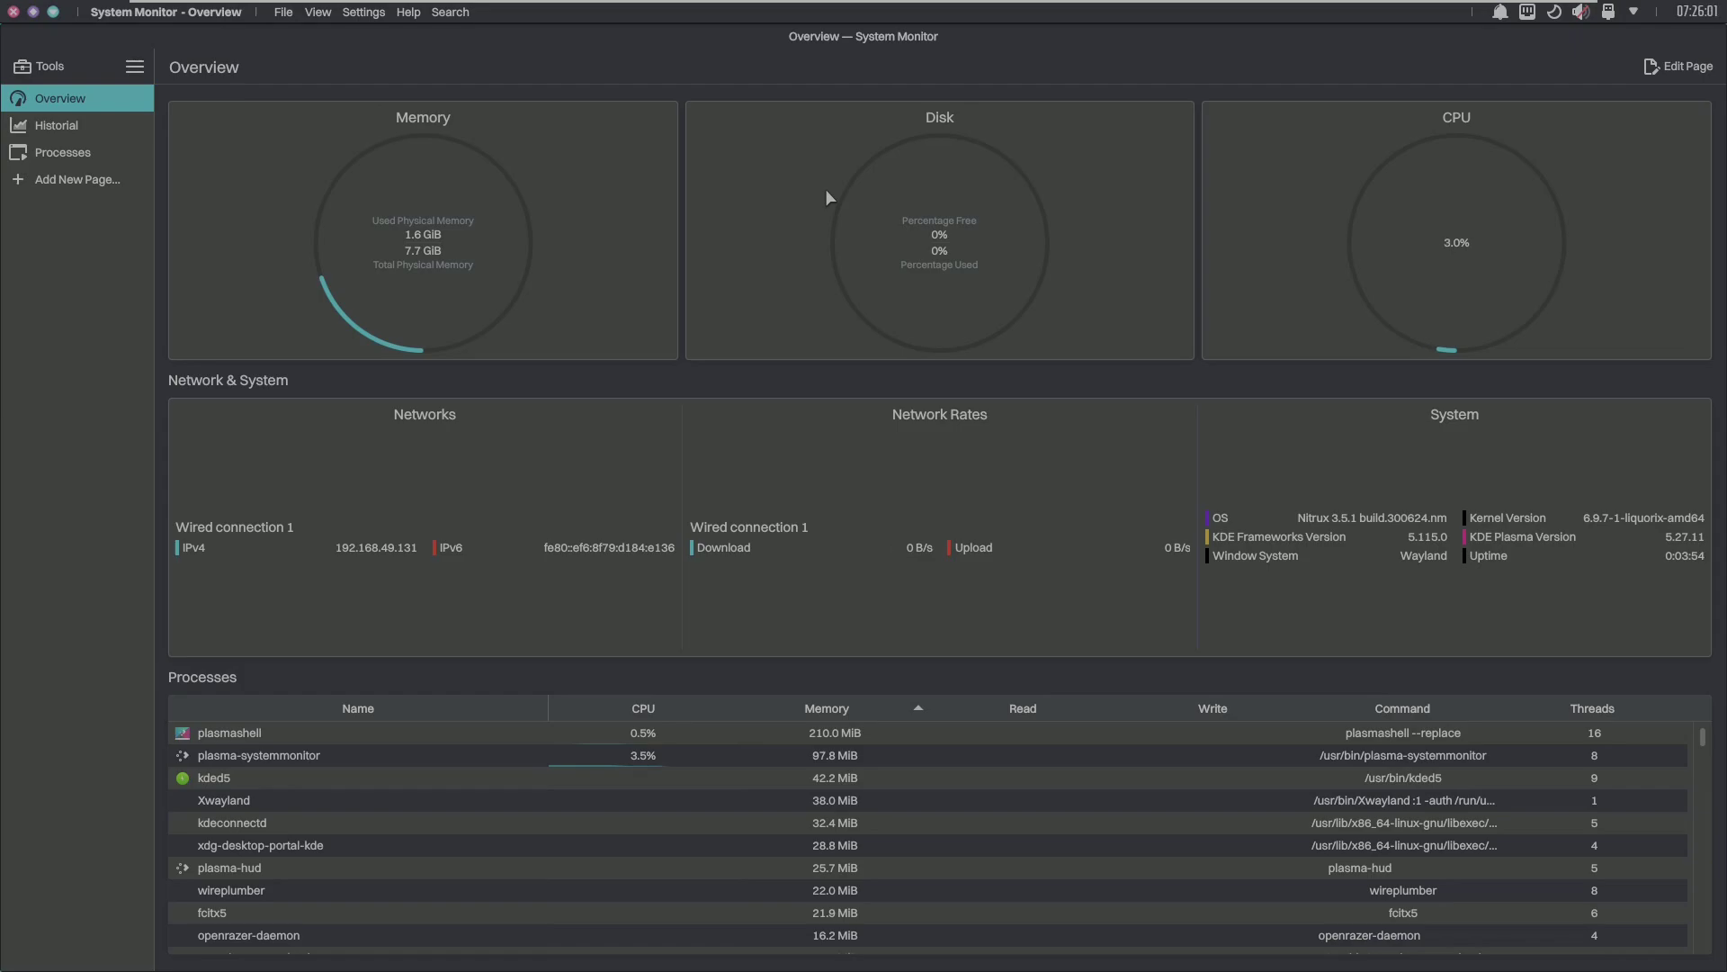
- View System Monitor's About page for its version and libraries, and return to the overview
{"action": "left_click", "coordinate": [135, 67]}
{"action": "left_click", "coordinate": [207, 254]}
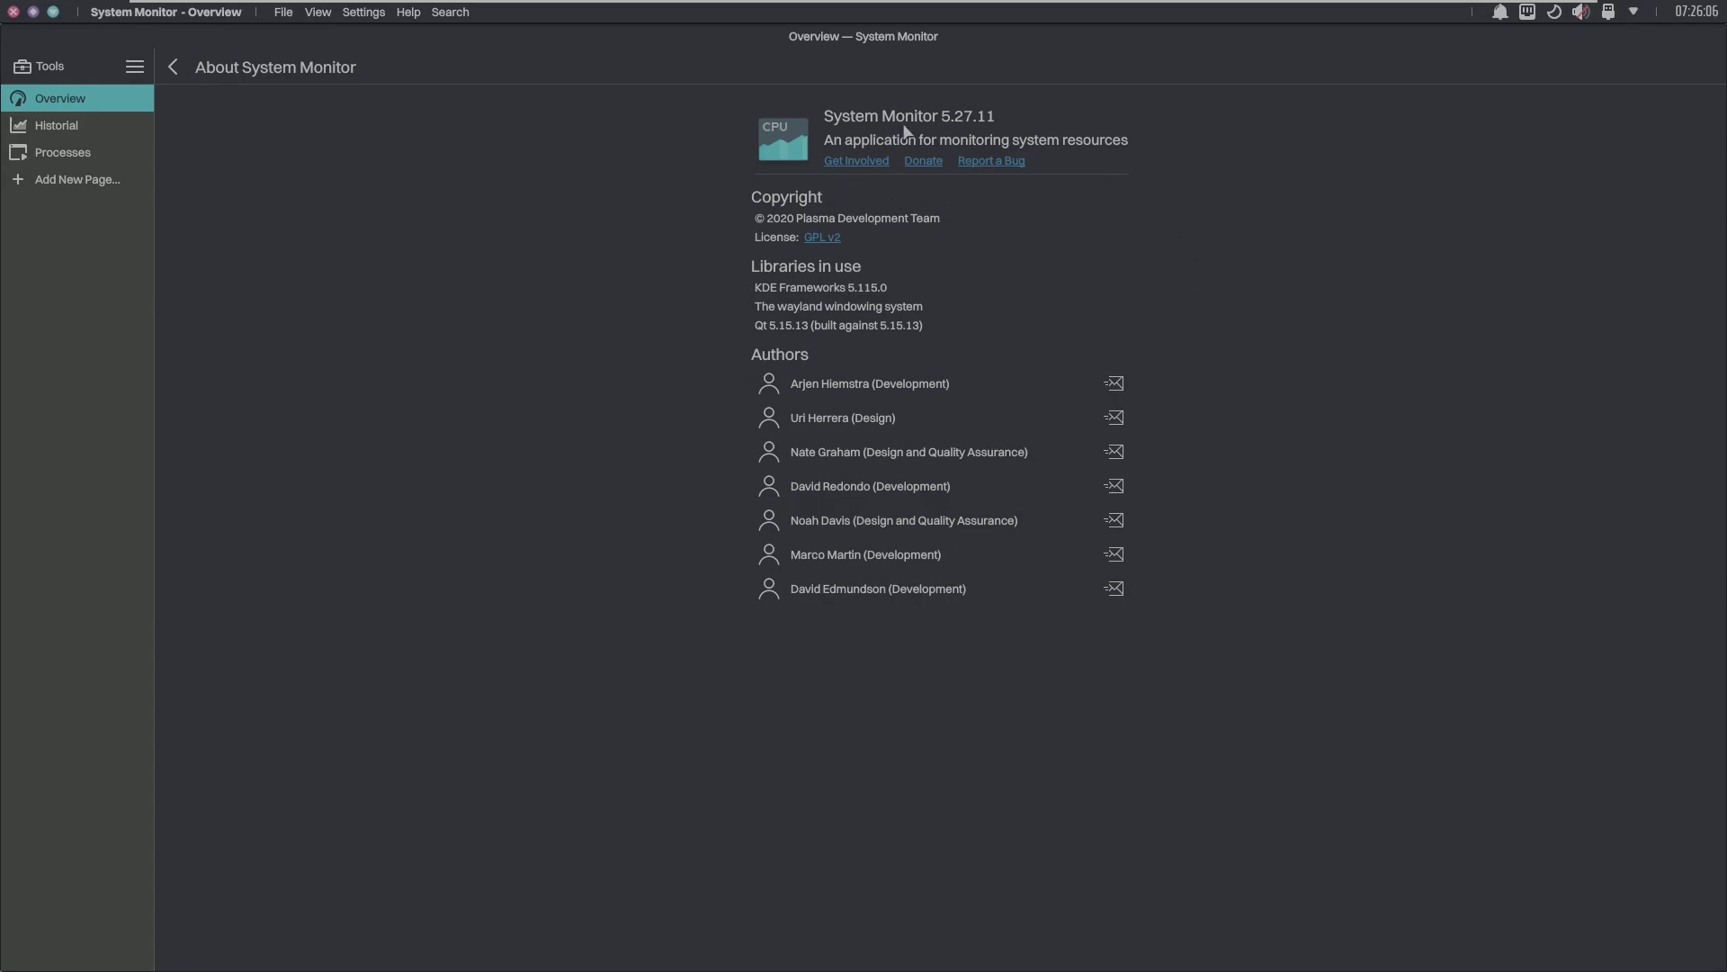
{"action": "left_click", "coordinate": [172, 71]}
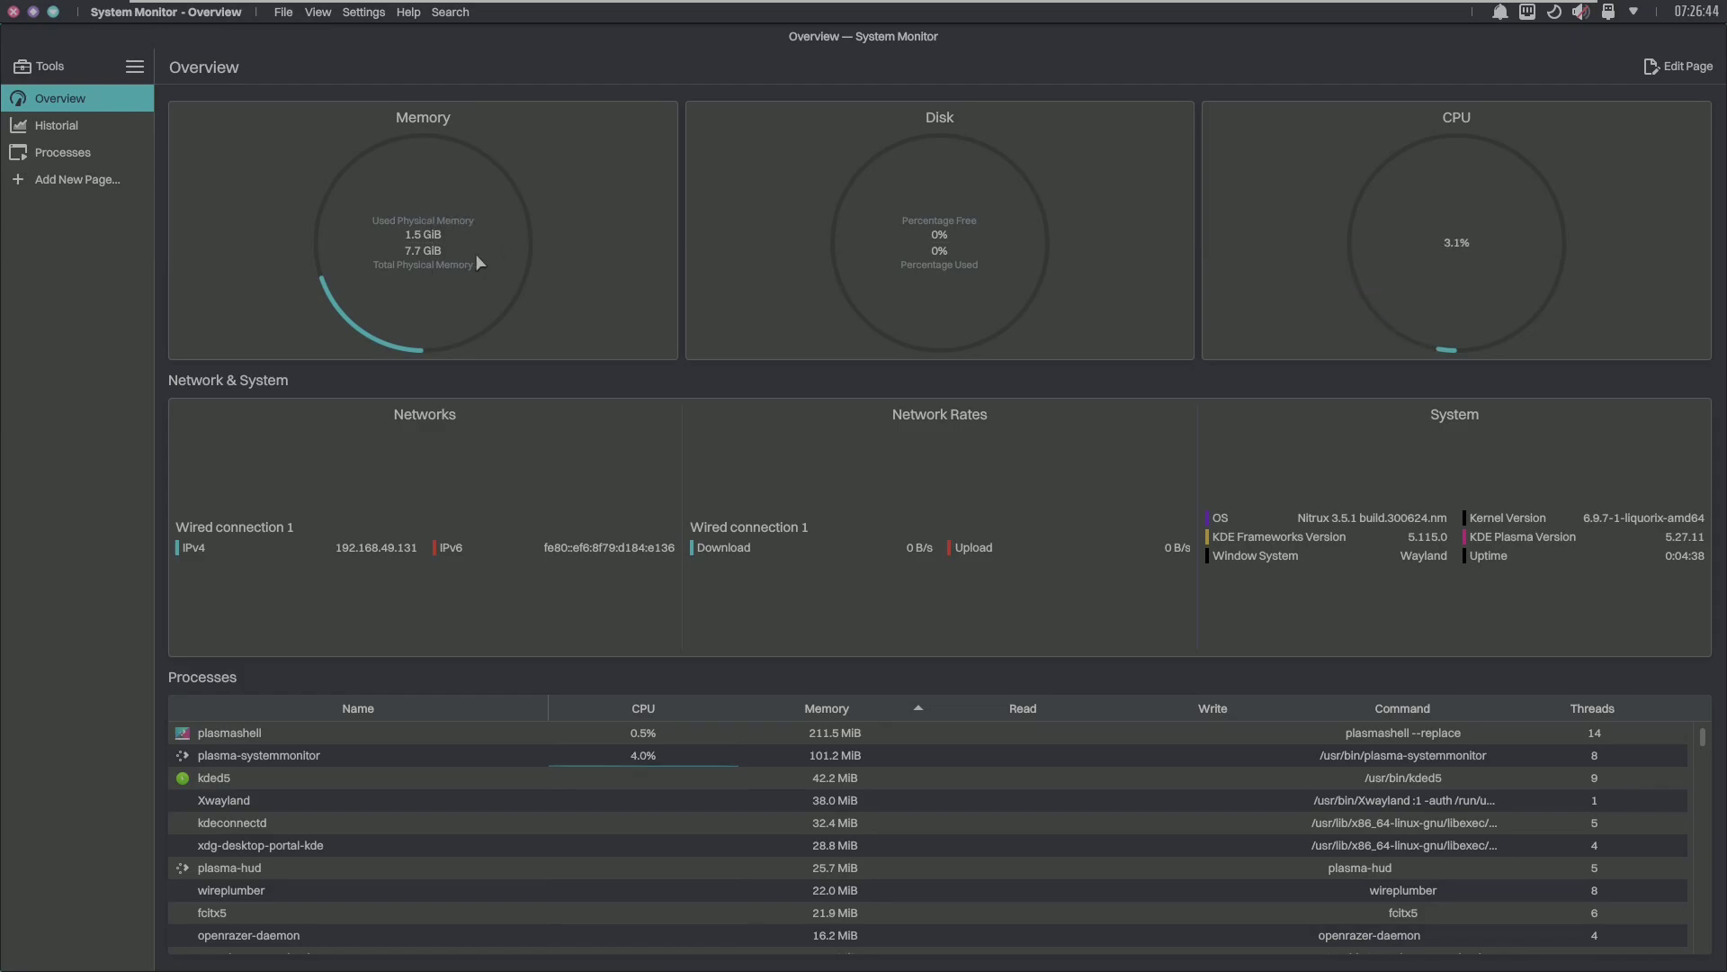
- Review the Historial usage graphs and the Processes tree in System Monitor, and return to the overview
{"action": "left_click", "coordinate": [119, 132]}
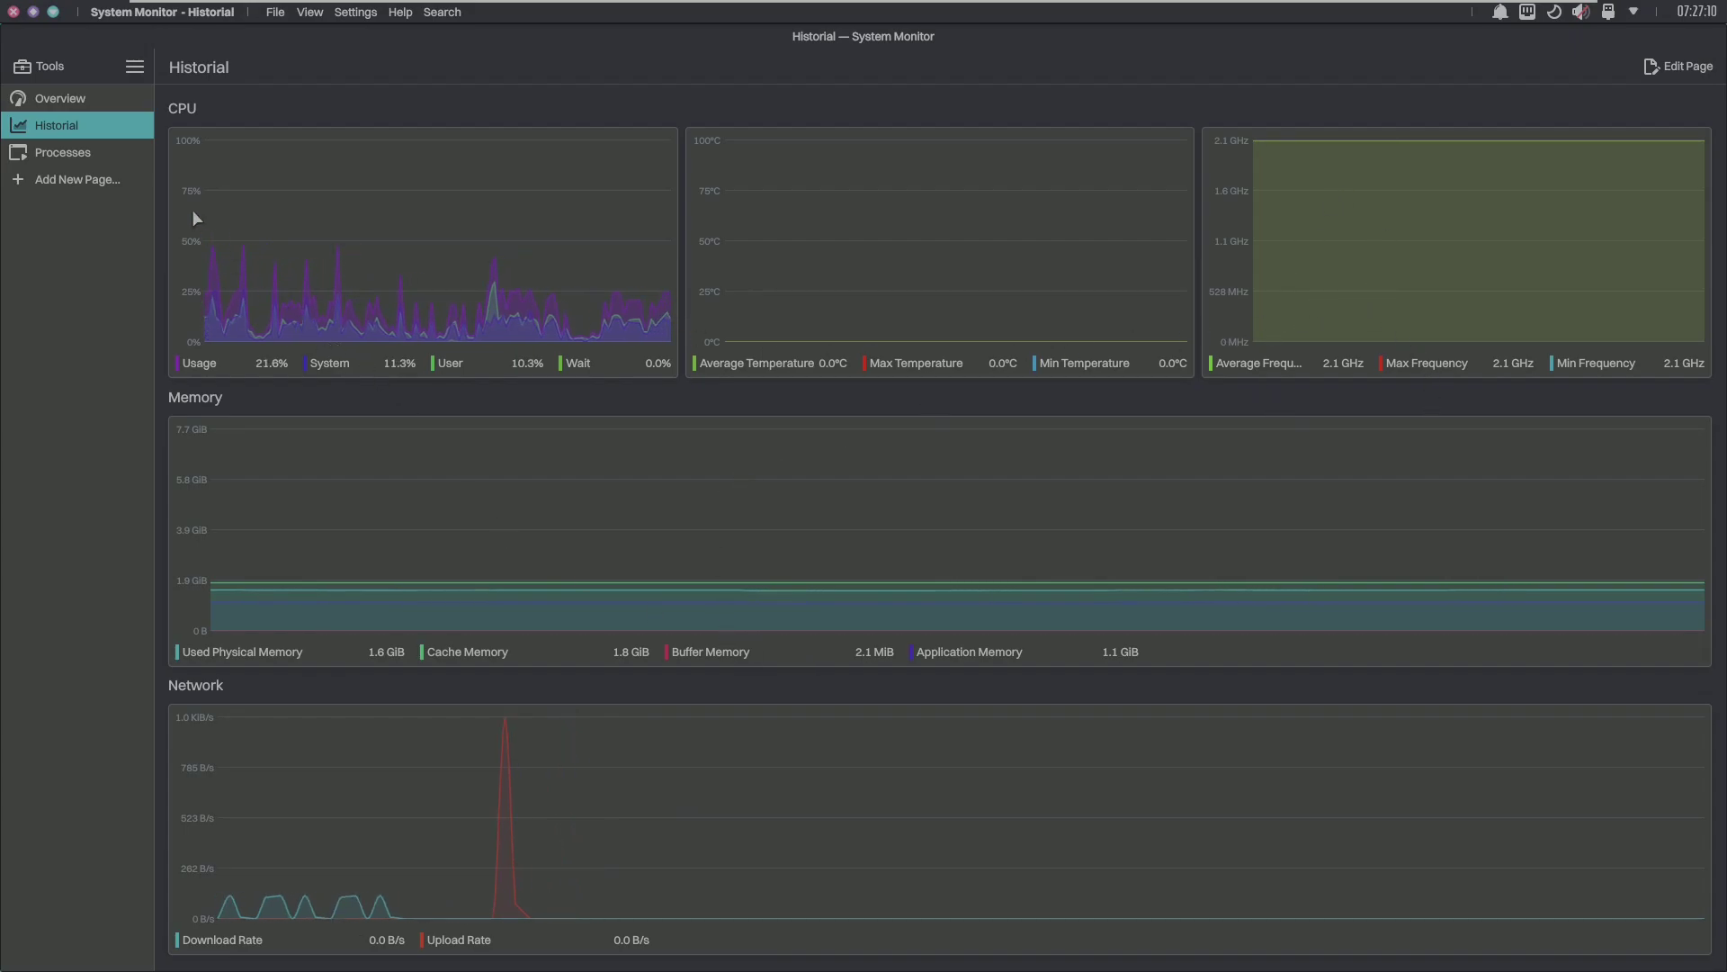
{"action": "left_click", "coordinate": [133, 154]}
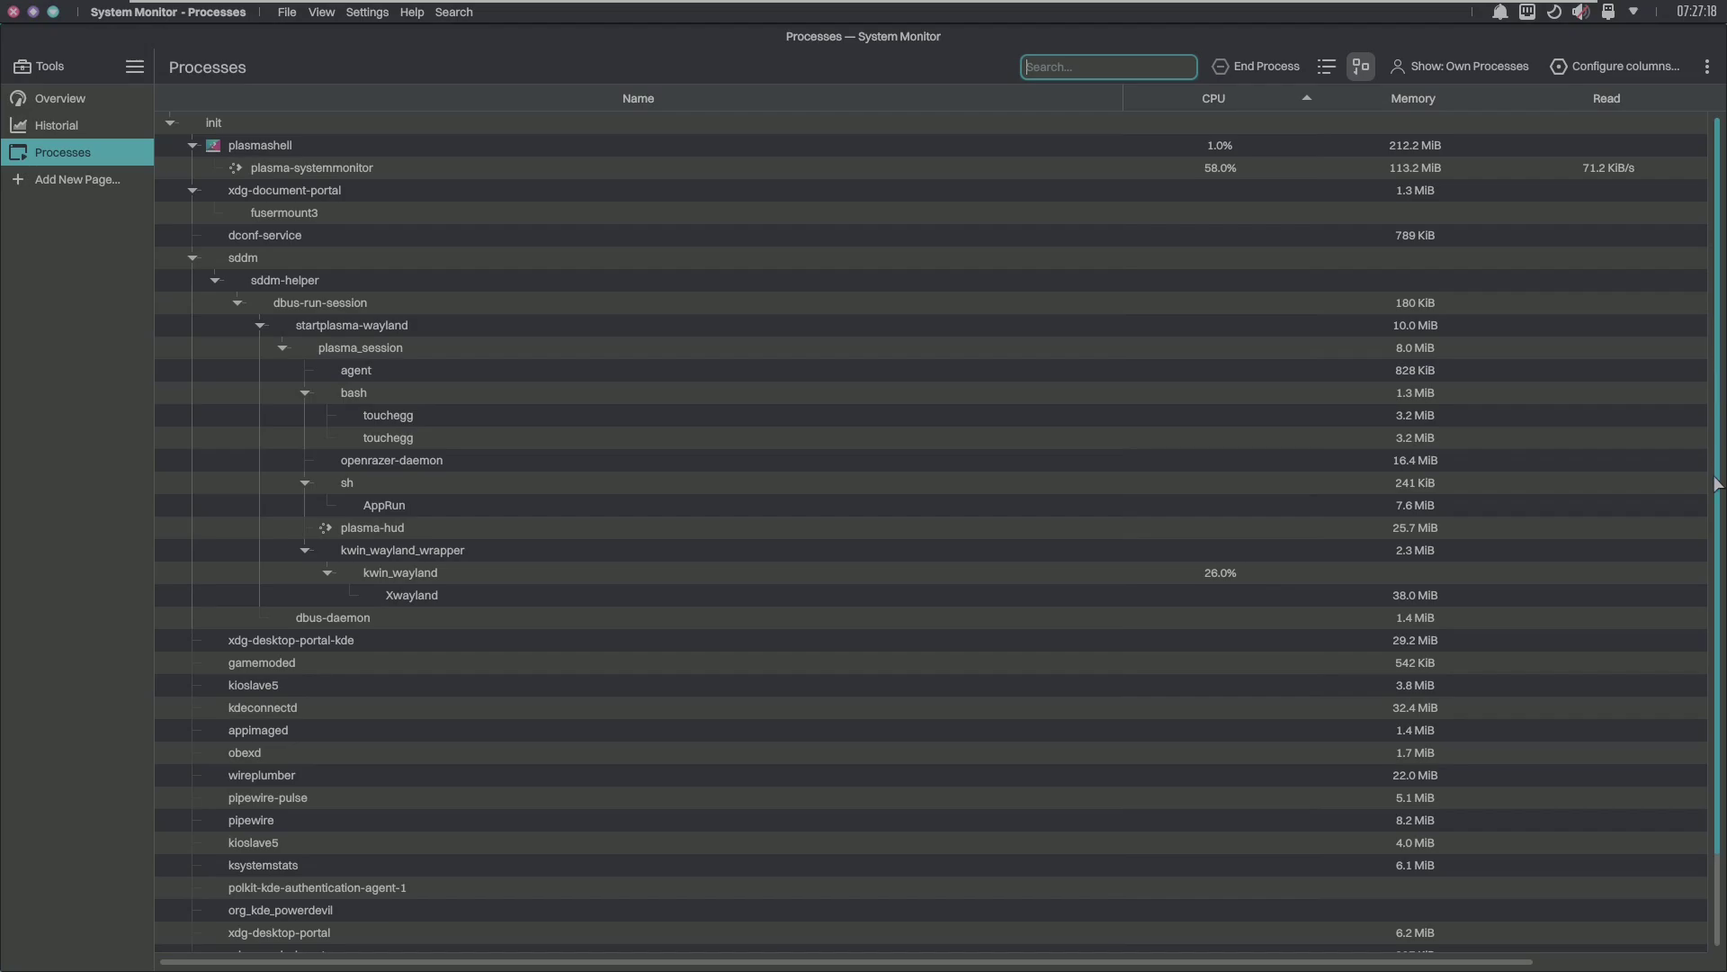
{"action": "scroll", "coordinate": [1714, 596], "scroll_direction": "down", "scroll_amount": 1}
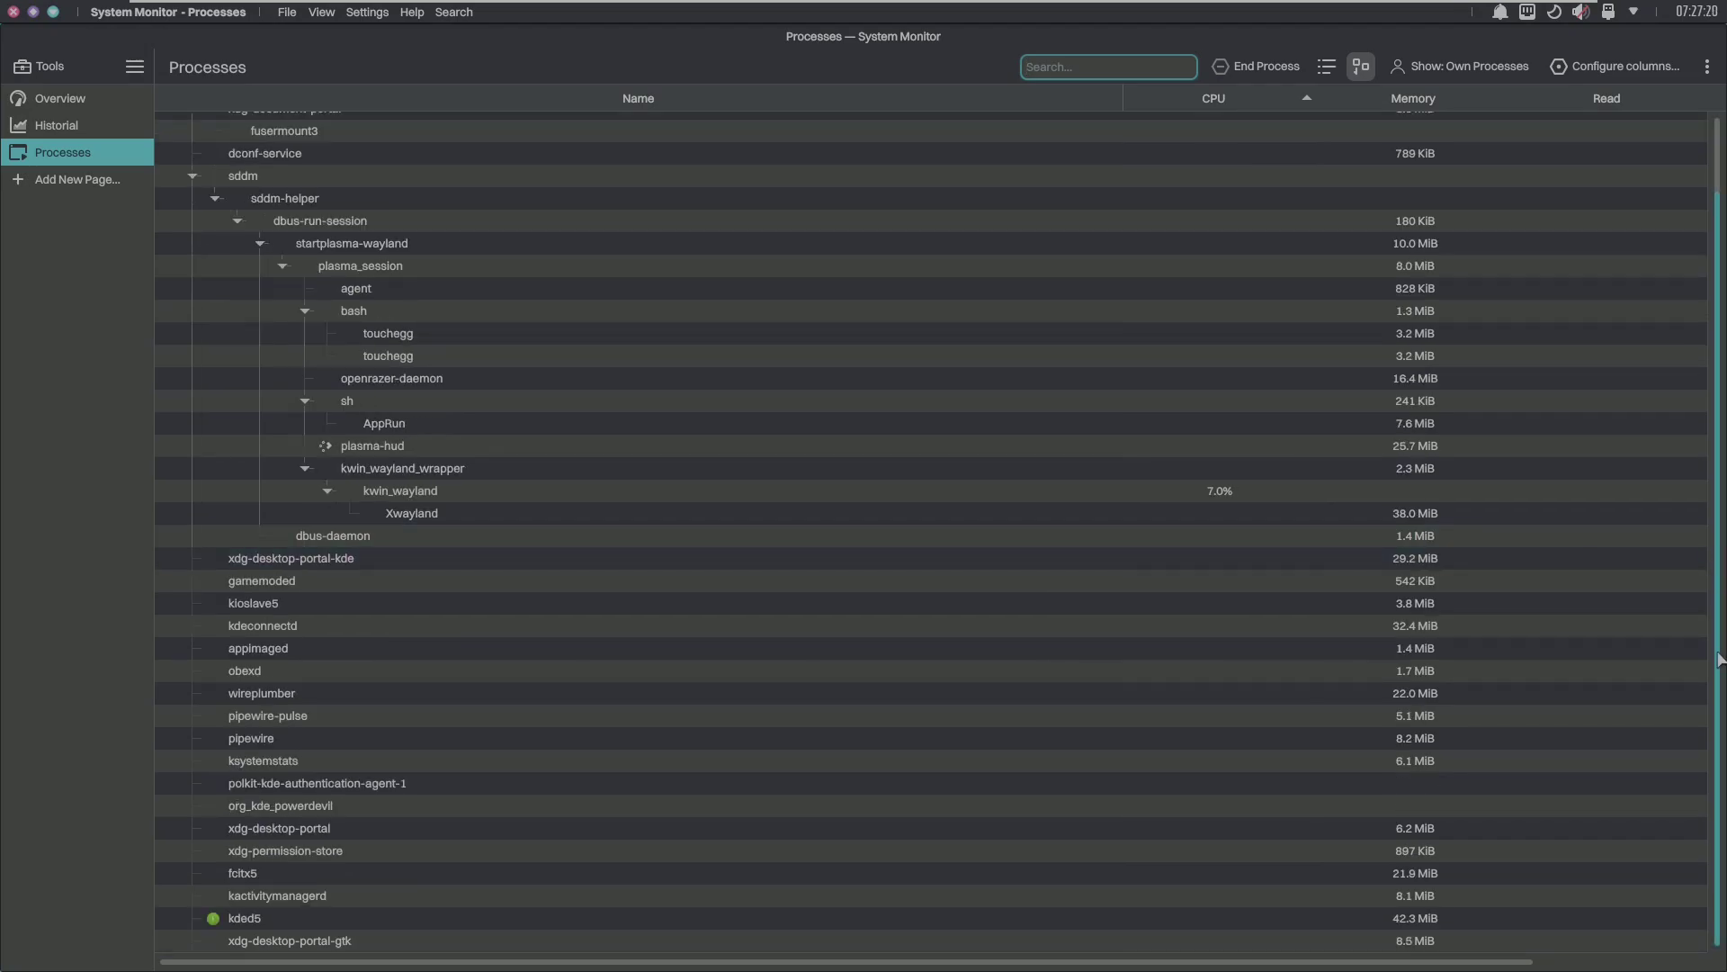
{"action": "left_click_drag", "start_coordinate": [1716, 579], "coordinate": [1715, 438]}
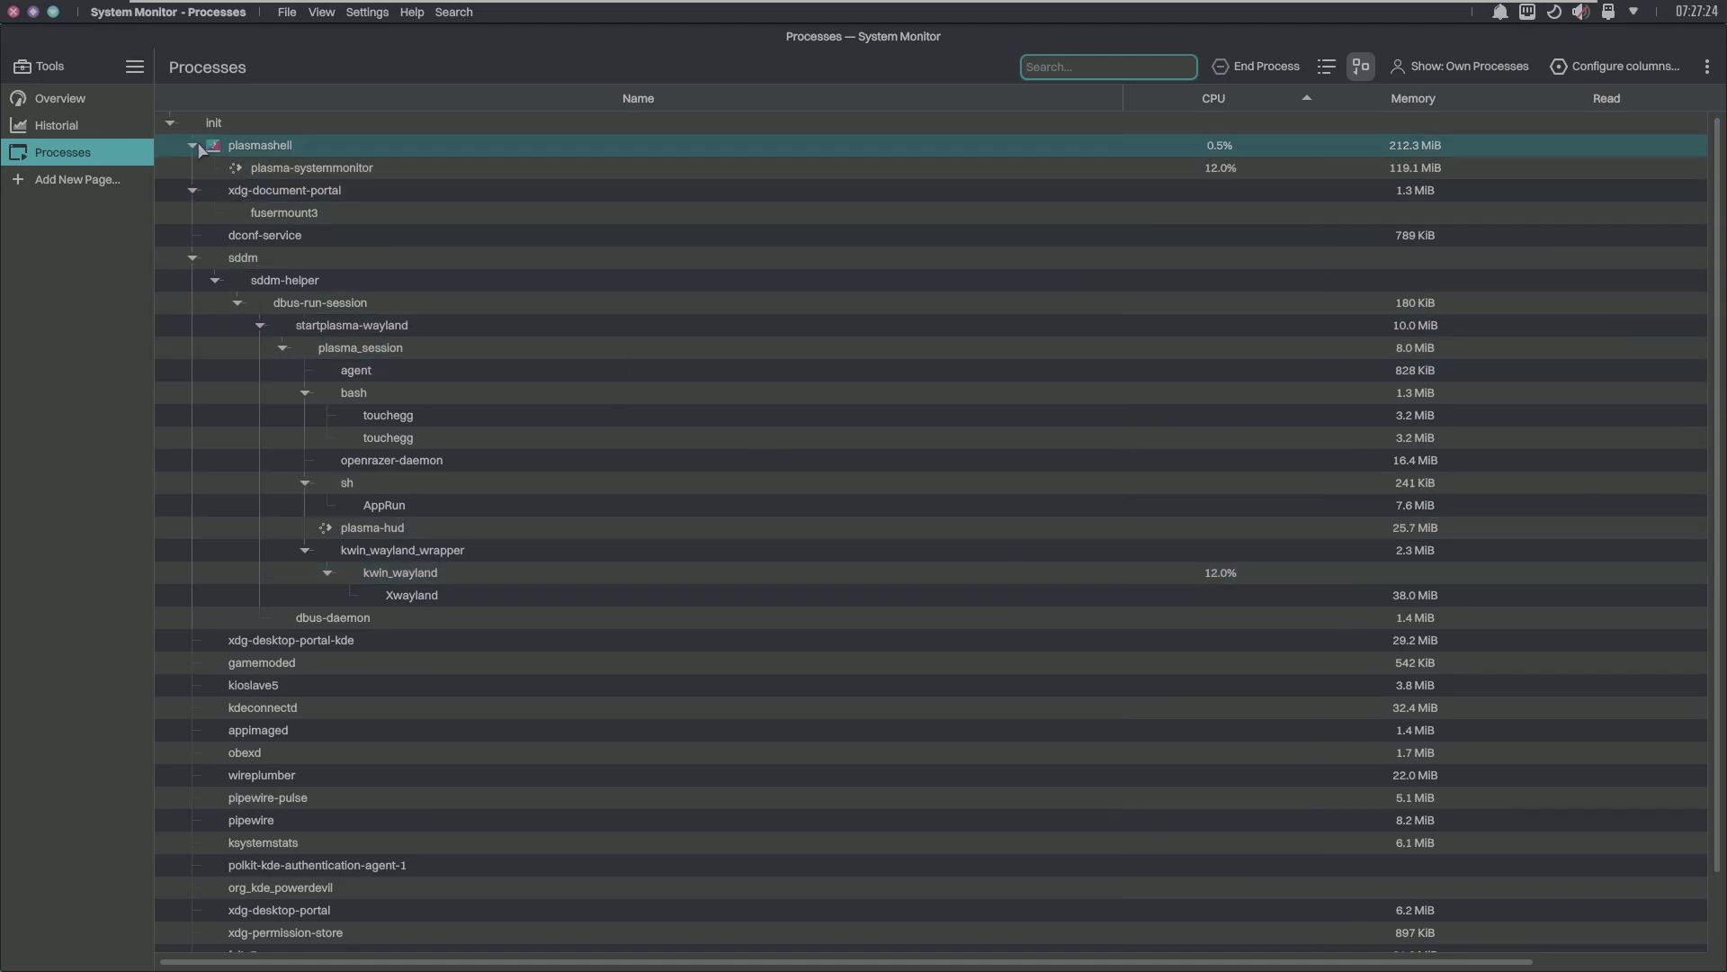
{"action": "left_click", "coordinate": [123, 105]}
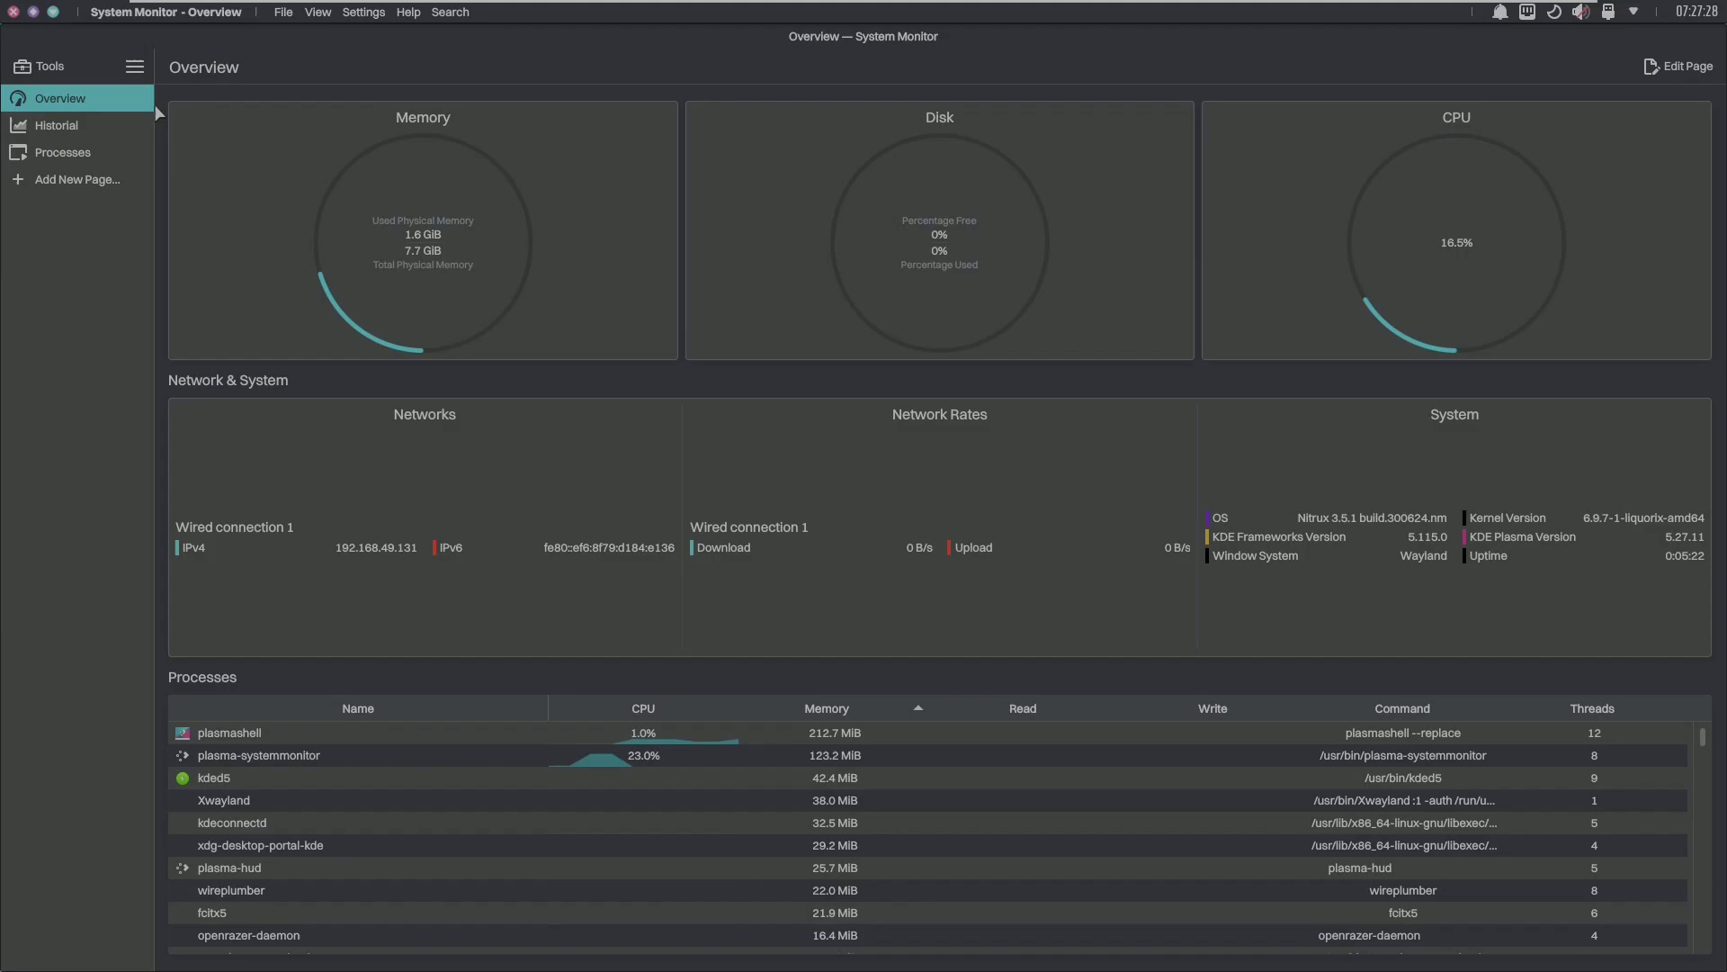
- Restore the System Monitor window and shrink it into the upper-right corner of the desktop
{"action": "left_click_drag", "start_coordinate": [149, 93], "coordinate": [1146, 38]}
{"action": "left_click_drag", "start_coordinate": [820, 670], "coordinate": [1340, 317]}
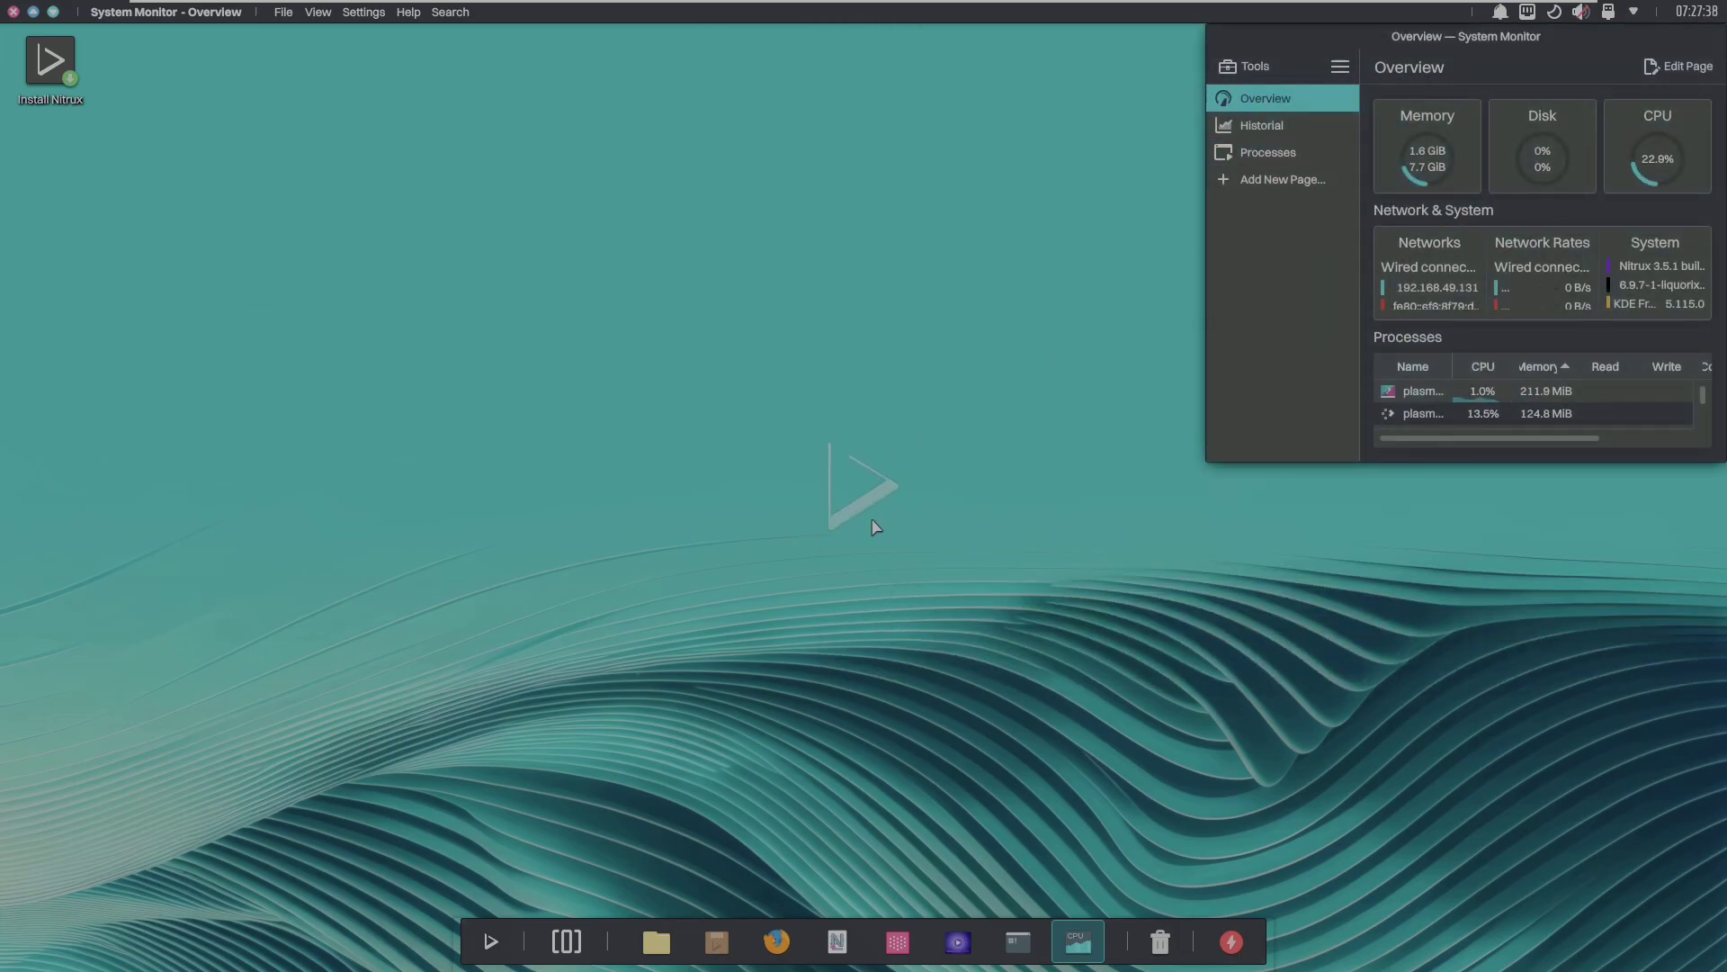
- Launch Firefox and close the Firefox Privacy Notice tab
{"action": "left_click", "coordinate": [778, 941]}
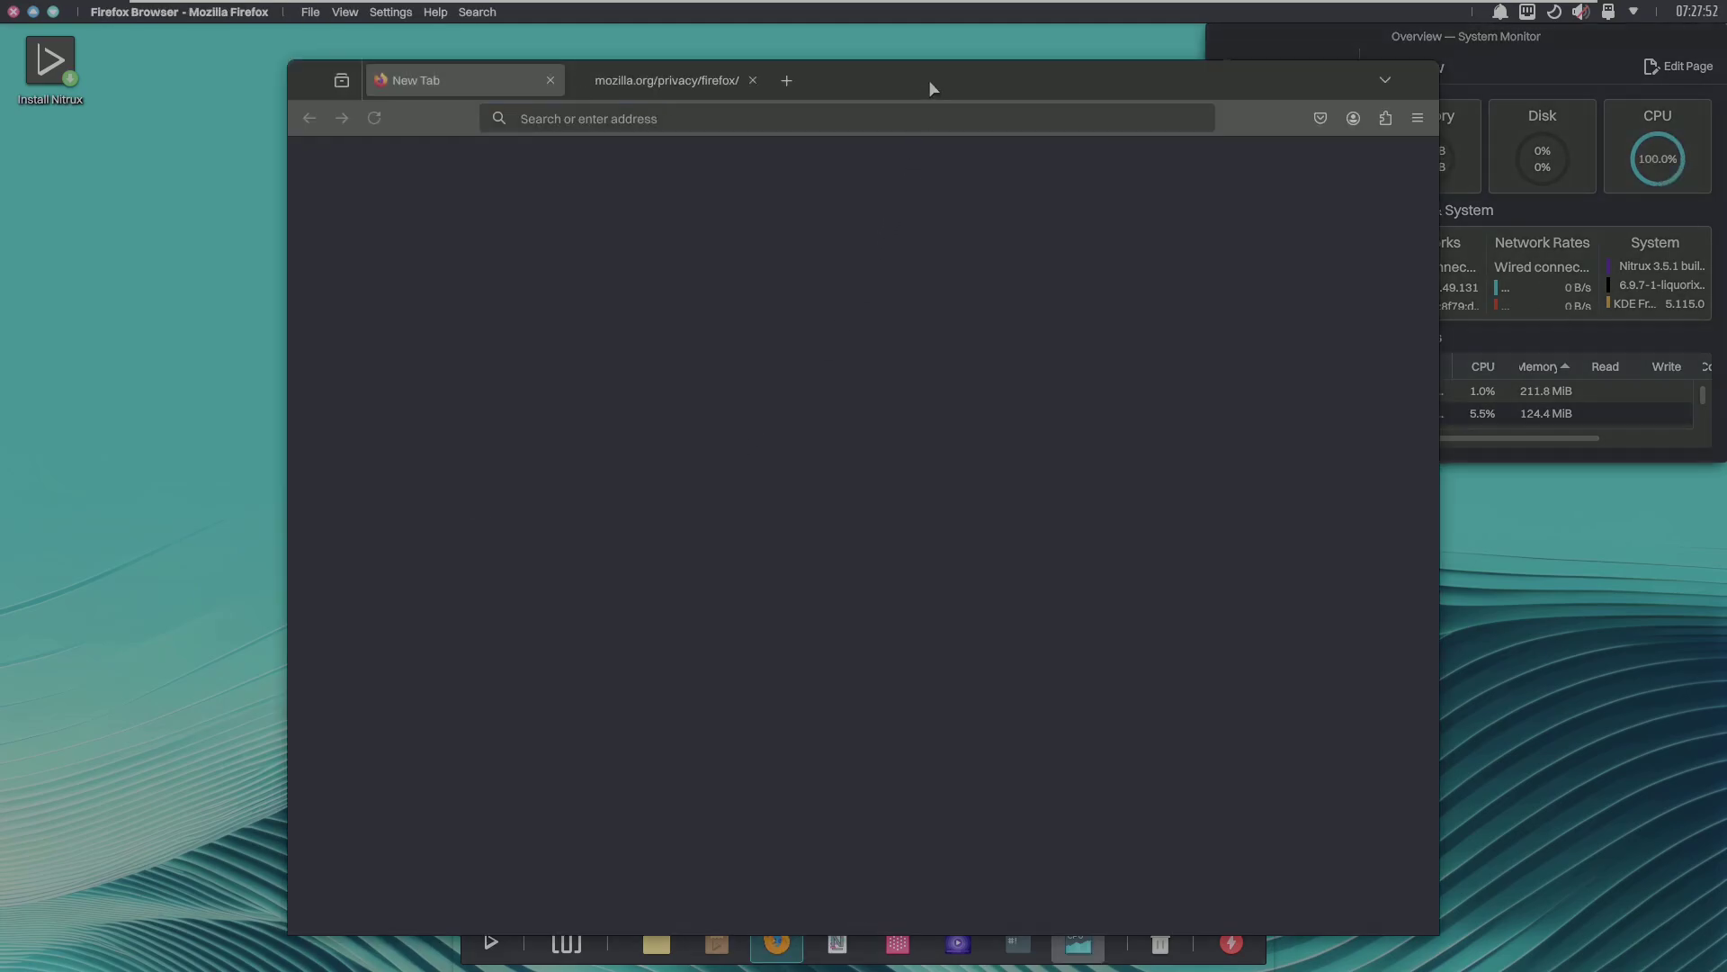
{"action": "left_click_drag", "start_coordinate": [929, 79], "coordinate": [654, 45]}
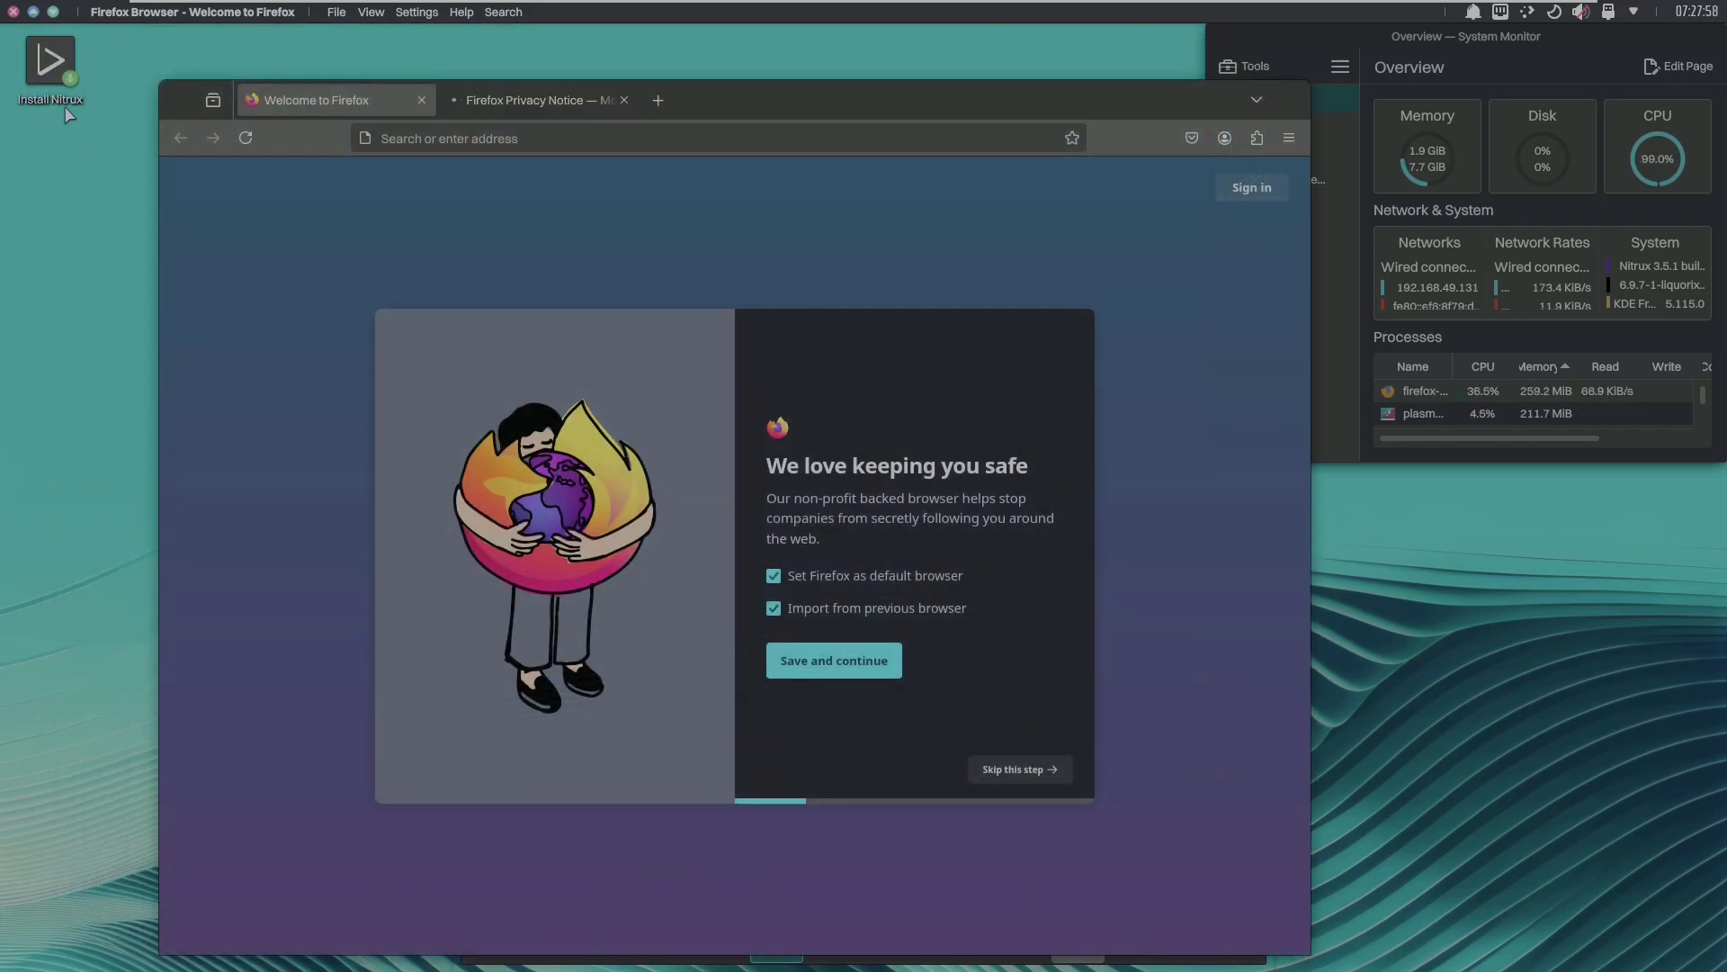
{"action": "left_click", "coordinate": [621, 103]}
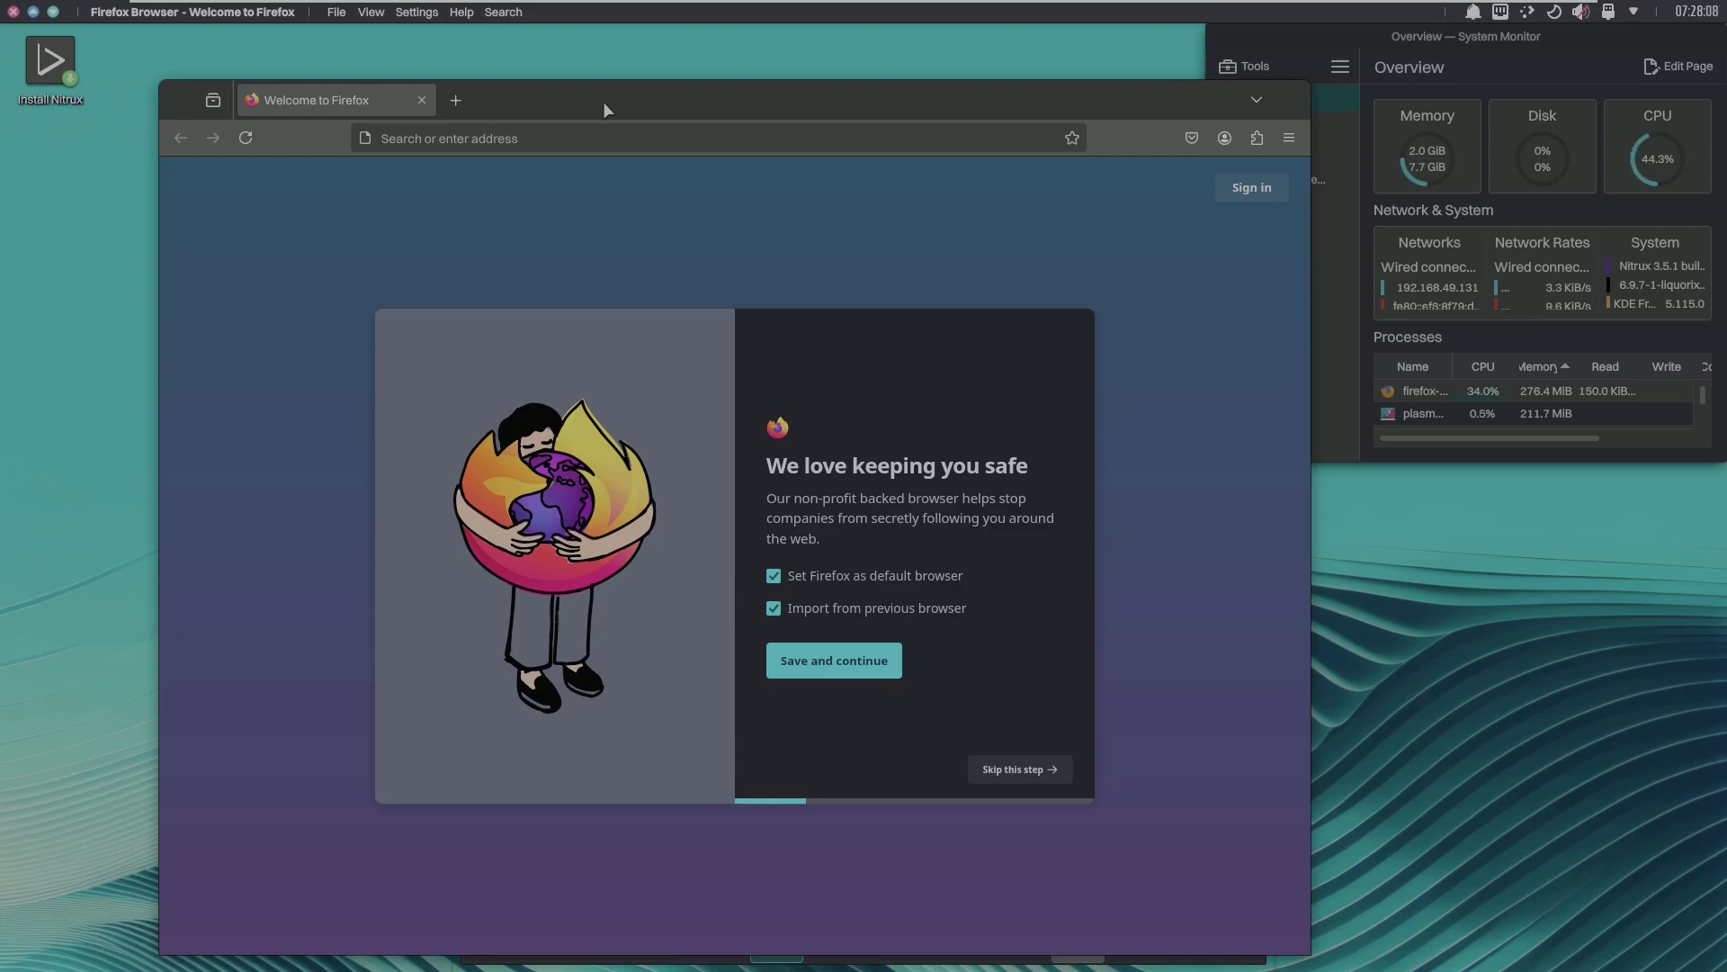
- Place the Firefox window in the desktop's upper-left corner and enlarge it, keeping System Monitor's gauges in view
{"action": "left_click_drag", "start_coordinate": [620, 107], "coordinate": [469, 52]}
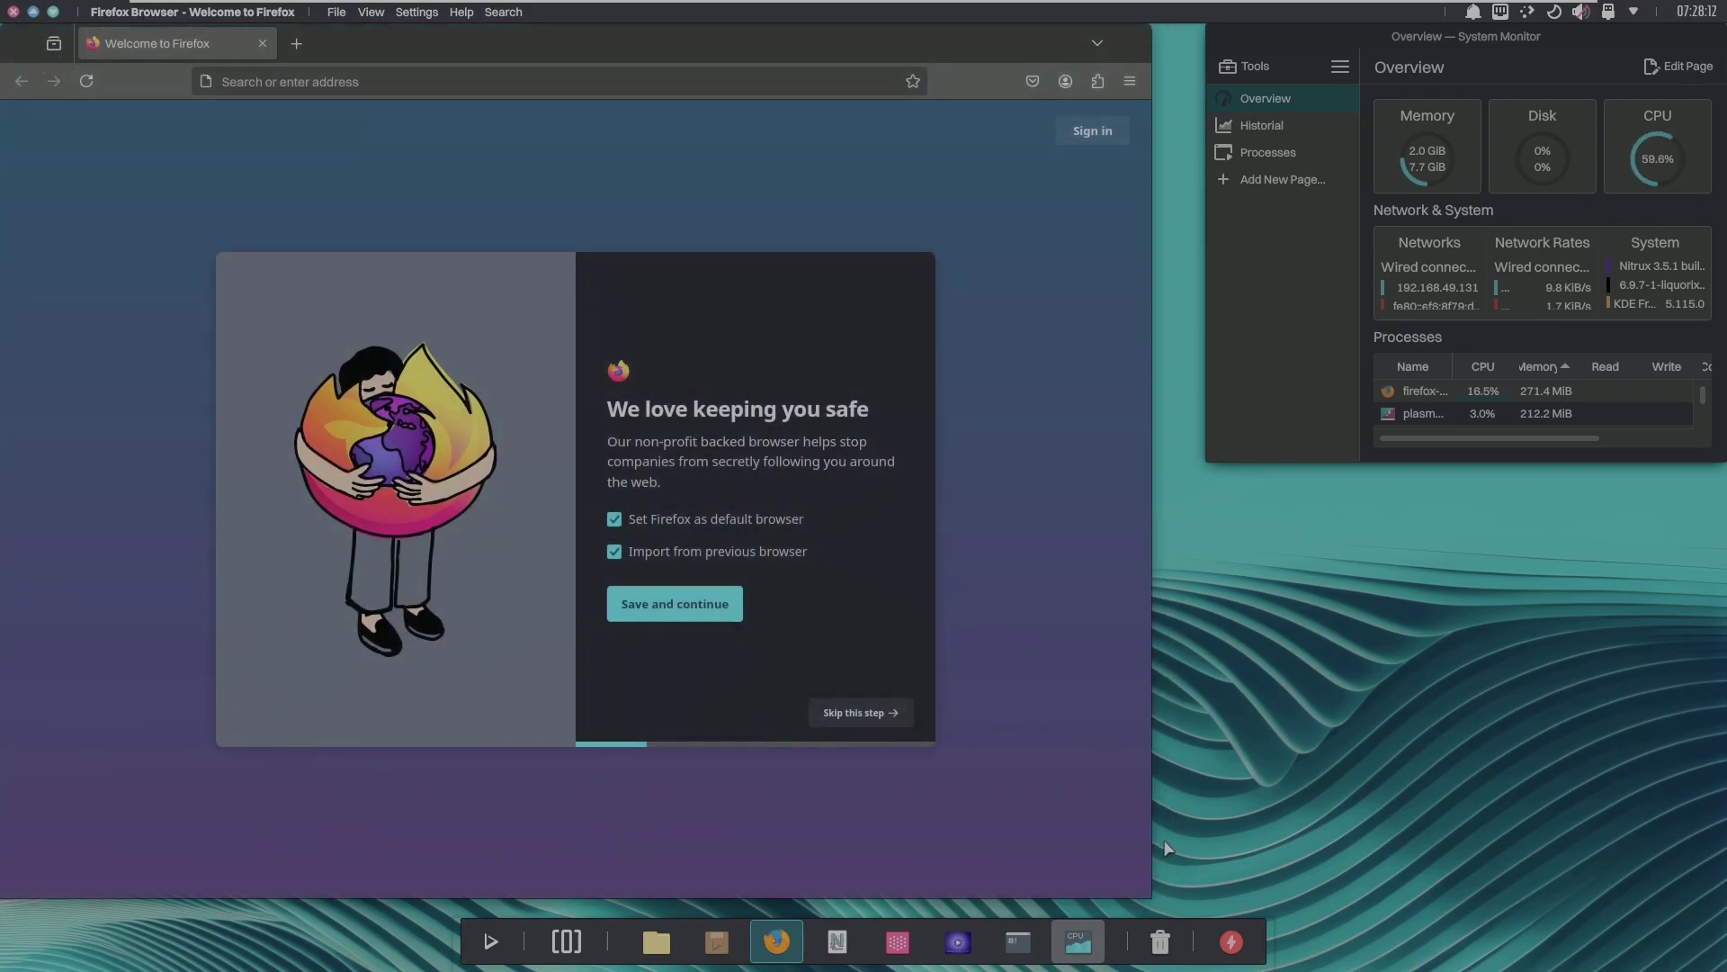
{"action": "left_click_drag", "start_coordinate": [1214, 895], "coordinate": [1359, 917]}
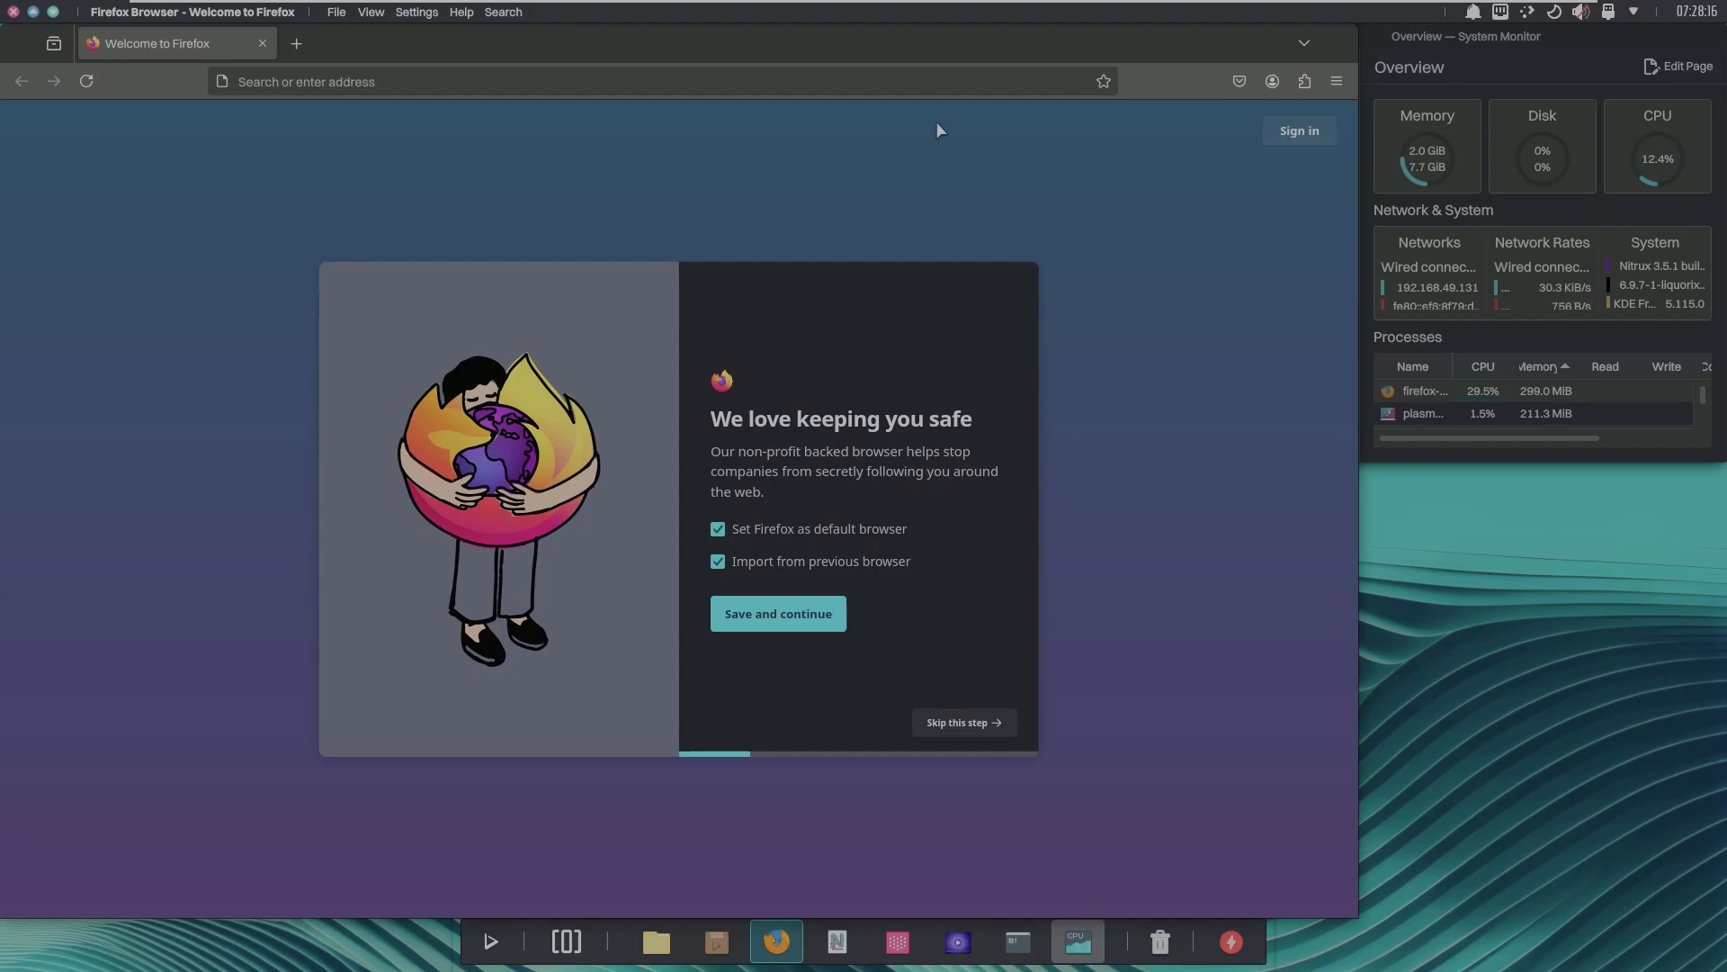
- Open the version information from Firefox's Help options
{"action": "left_click", "coordinate": [1336, 82]}
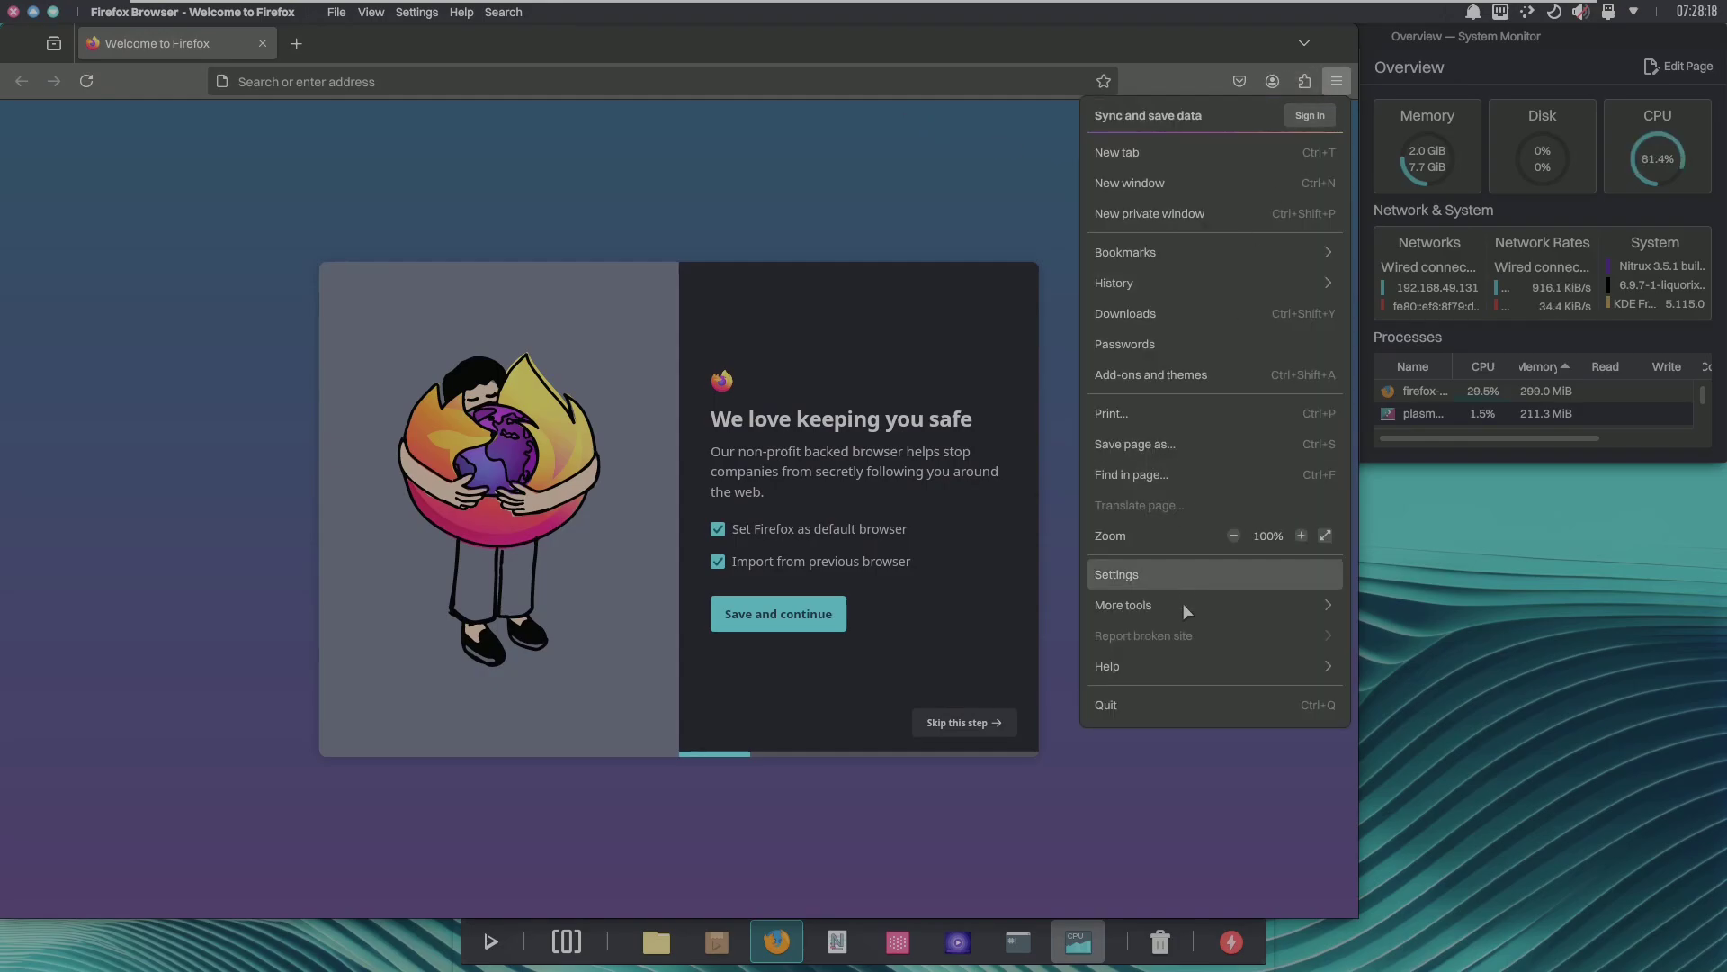
{"action": "left_click", "coordinate": [1182, 661]}
{"action": "left_click", "coordinate": [1123, 339]}
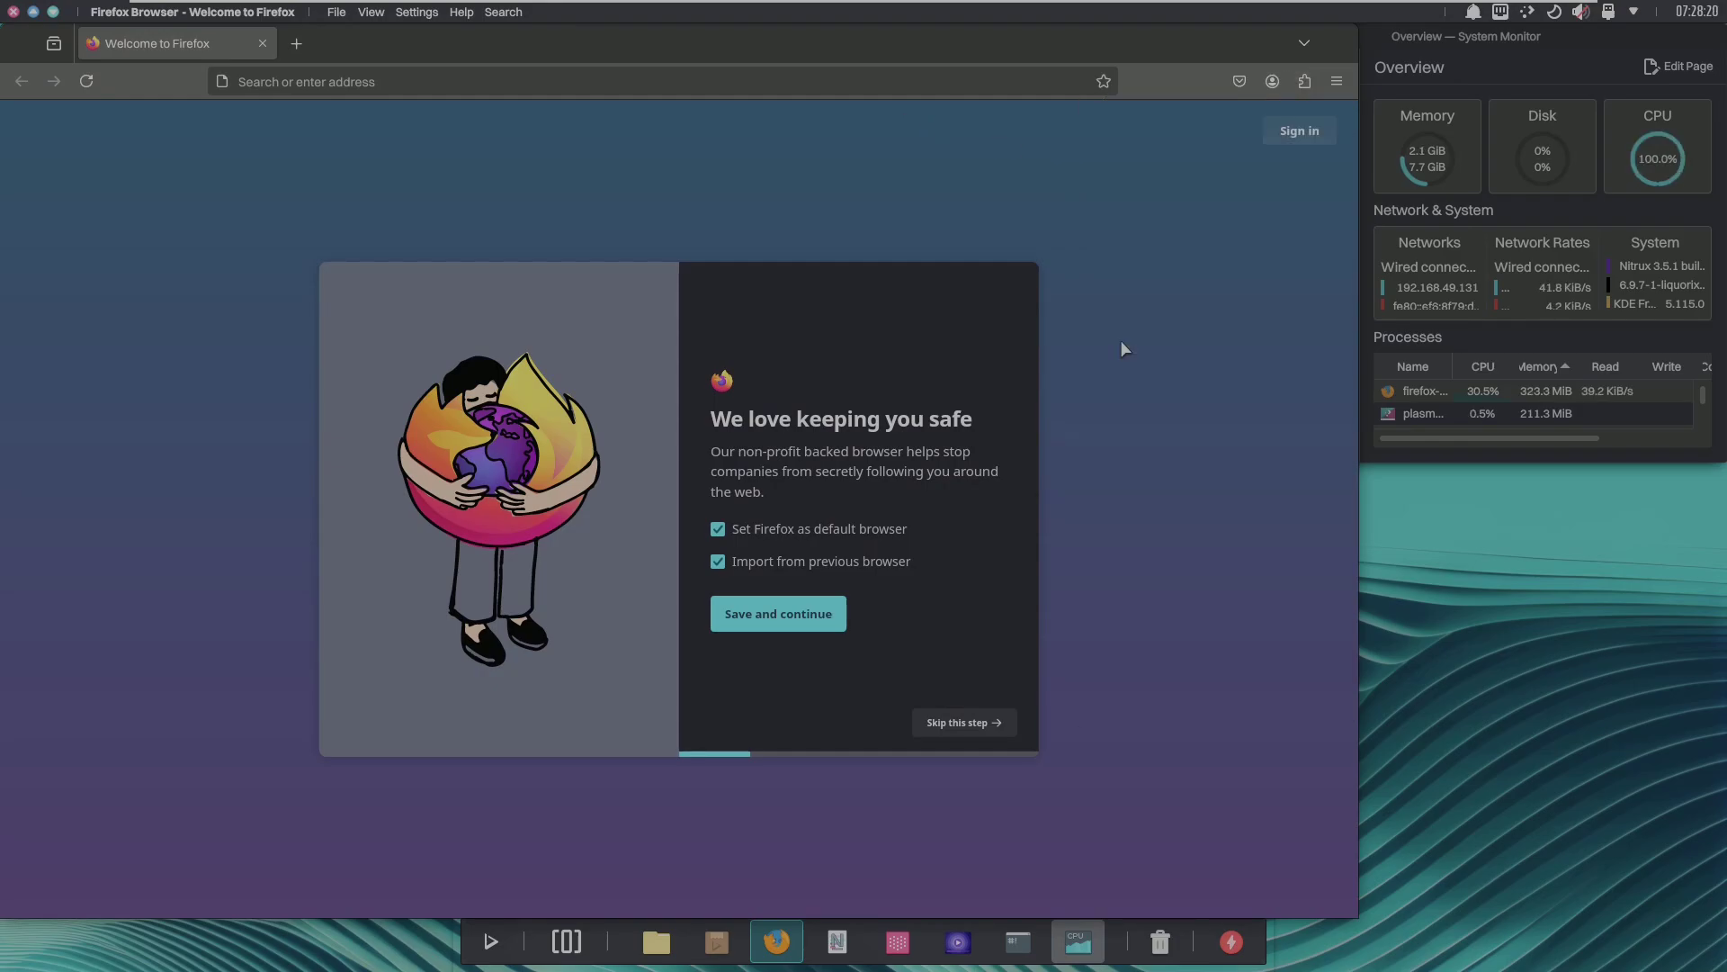